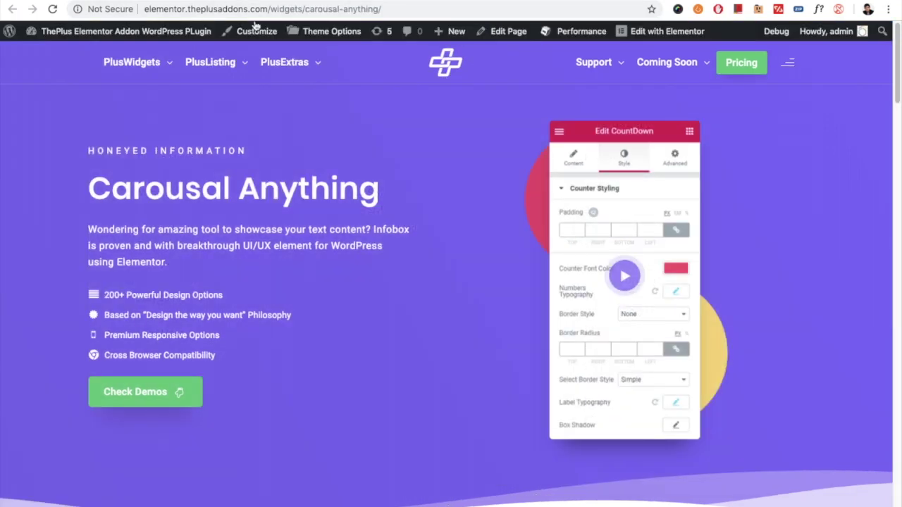
# Page forward and back through the Any Template in Carousel demo on the Carousal Anything page
pyautogui.scroll(-10, 430, 276)
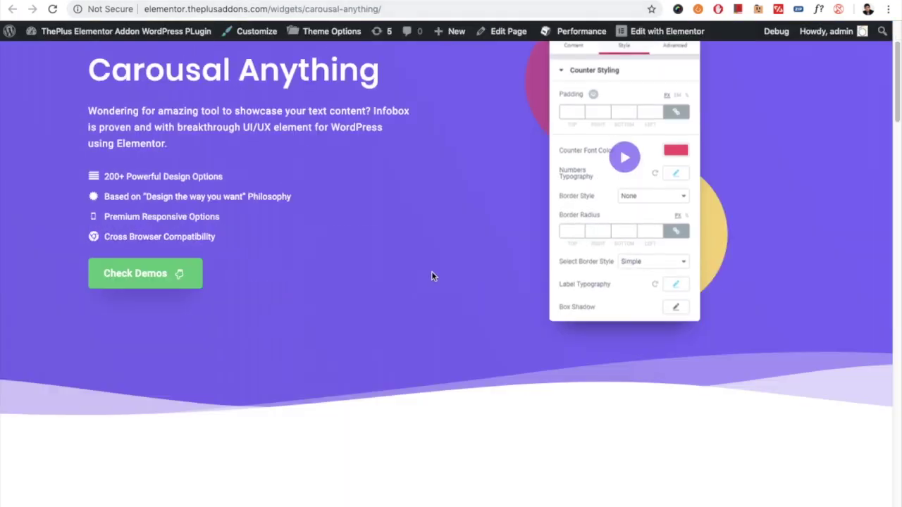
pyautogui.scroll(2, 423, 282)
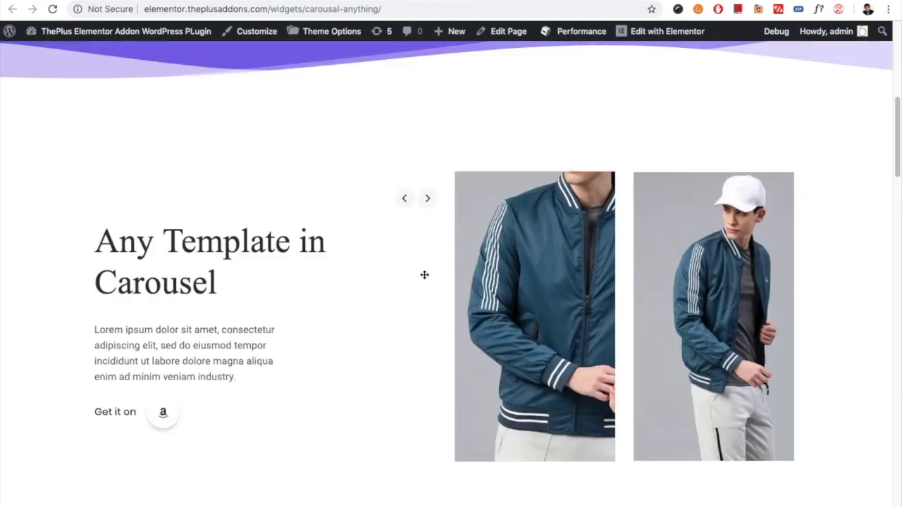
pyautogui.click(423, 198)
pyautogui.click(406, 200)
# Advance the full-width carousel demo three times between its barber and travel slides
pyautogui.scroll(-9, 374, 306)
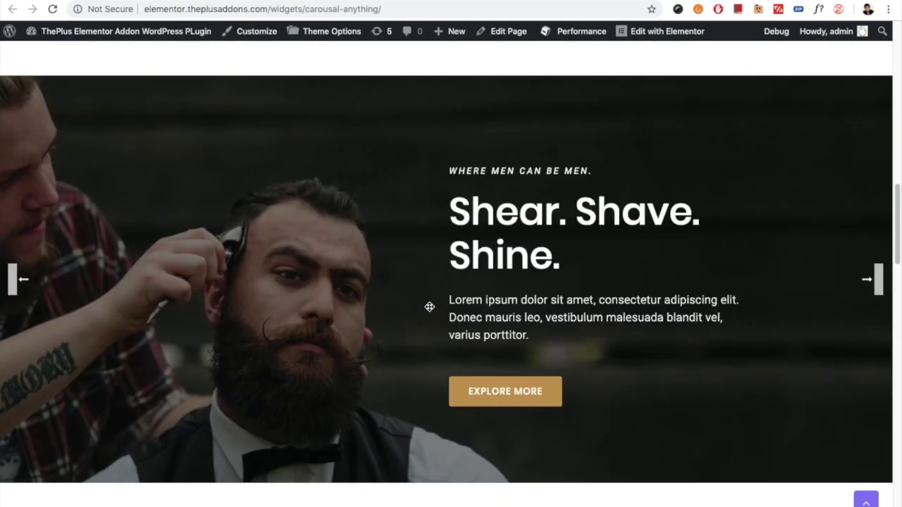
pyautogui.click(868, 279)
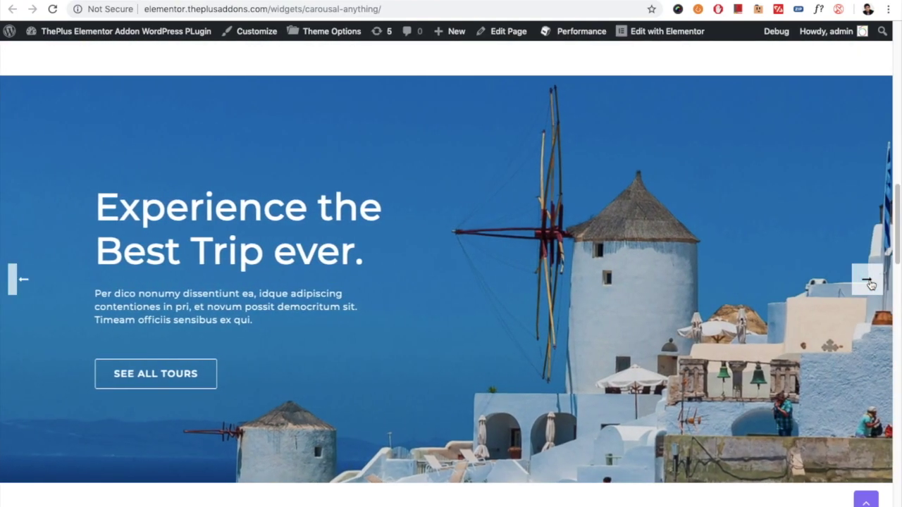
pyautogui.click(869, 282)
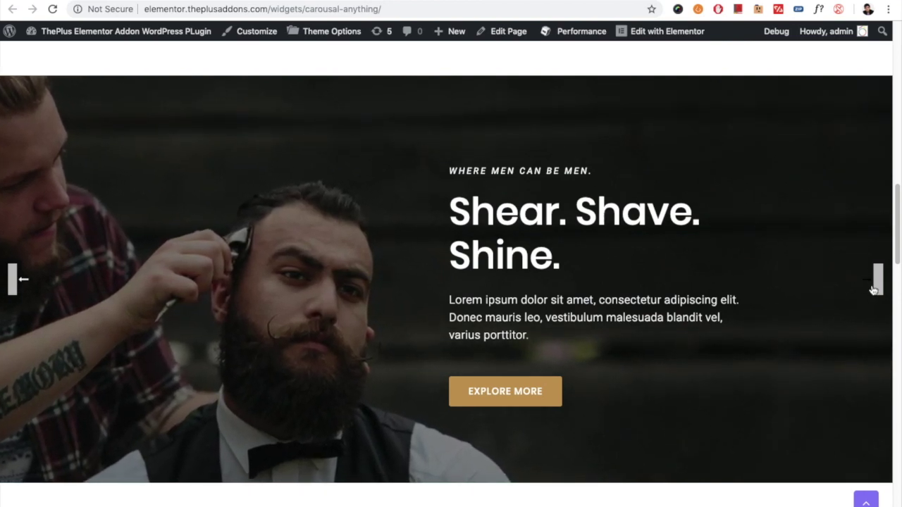
pyautogui.click(874, 281)
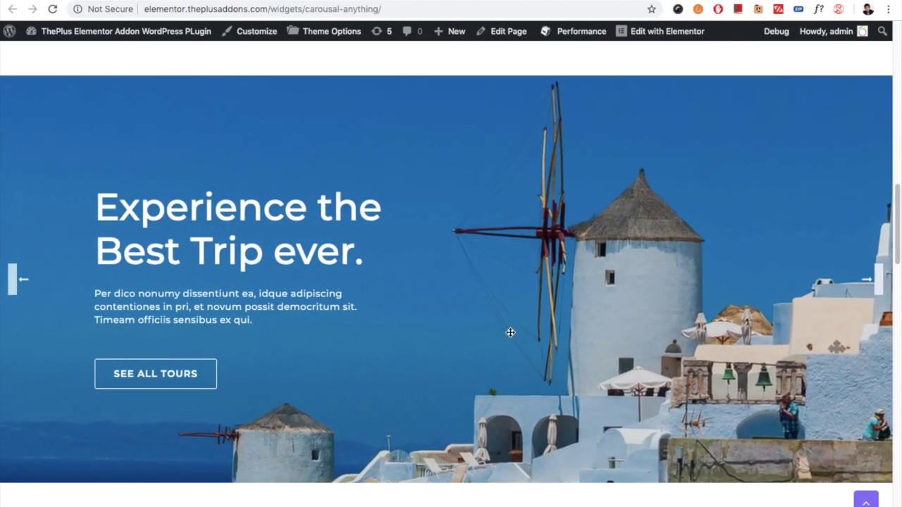
# View the 7 Wonders of The World carousel and switch slides in the vertical SALE carousel demo
pyautogui.scroll(-7, 510, 334)
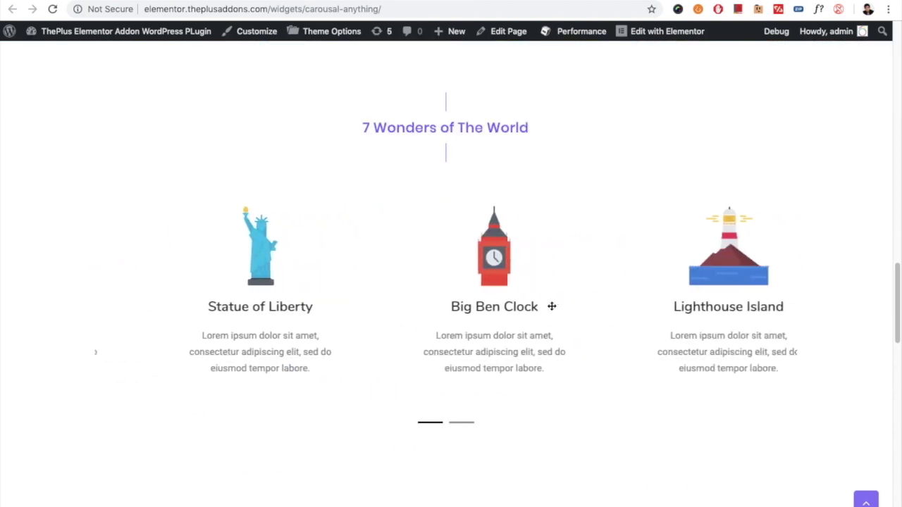
pyautogui.scroll(-6, 419, 334)
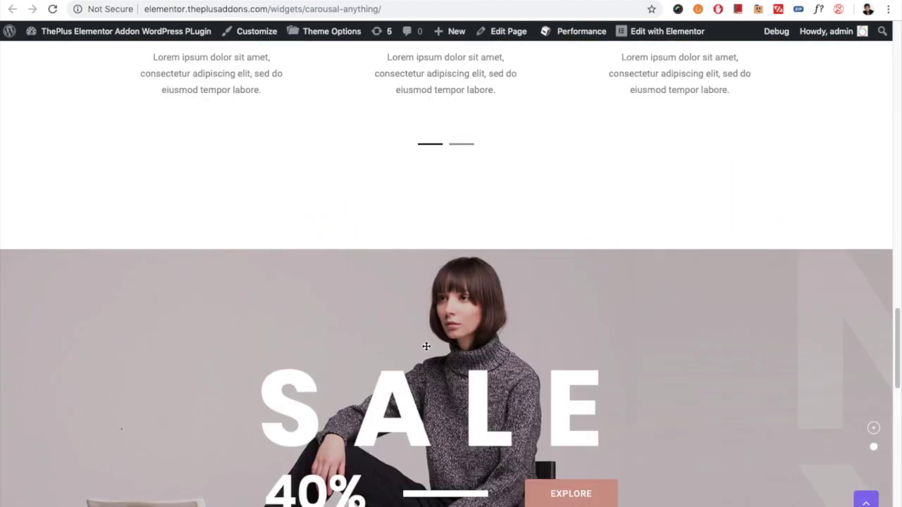
pyautogui.click(874, 289)
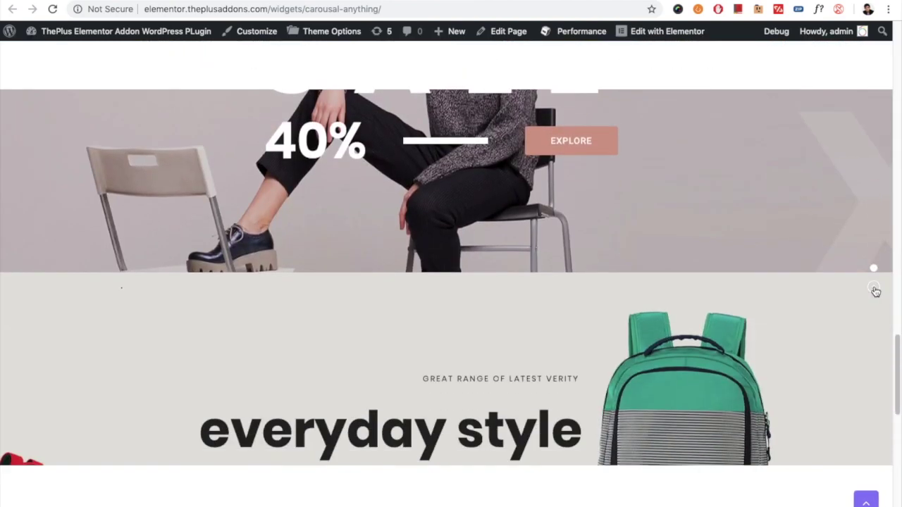
pyautogui.click(873, 280)
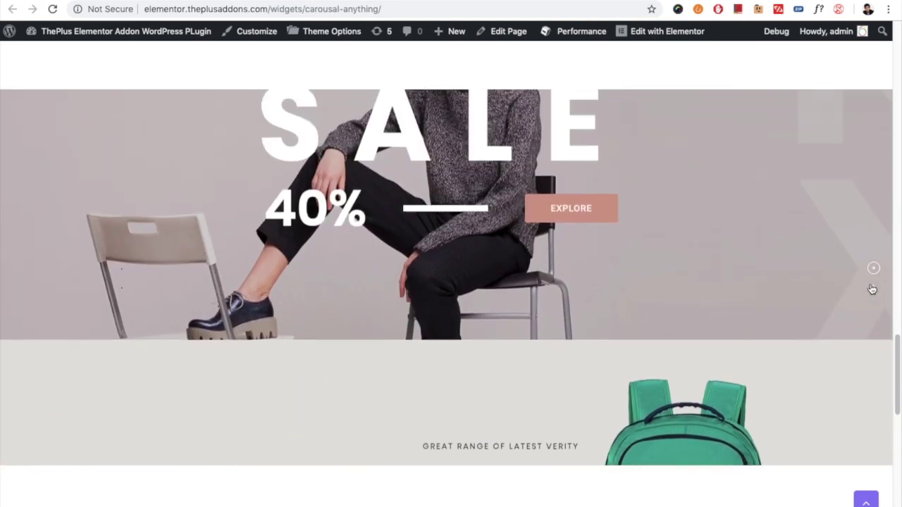
pyautogui.click(875, 289)
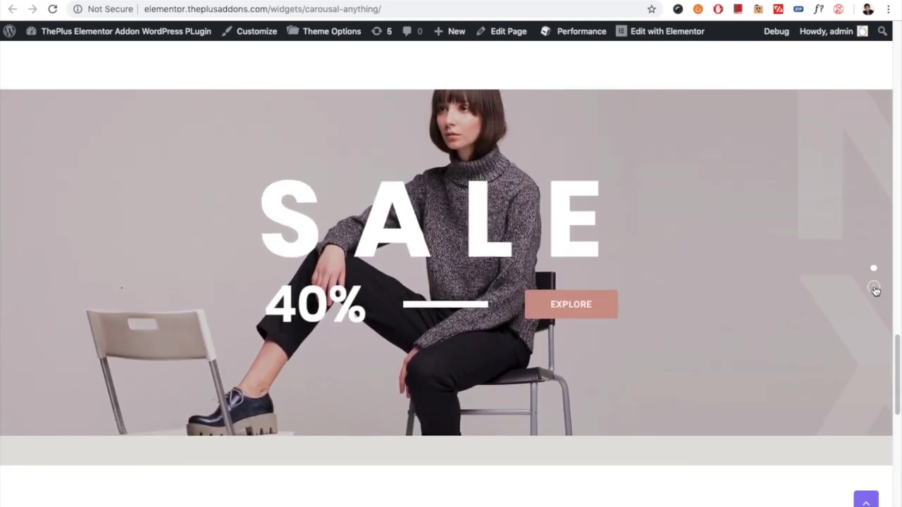
# Return to the Any Template in Carousel demo near the start of the page and review it again
pyautogui.scroll(20, 472, 323)
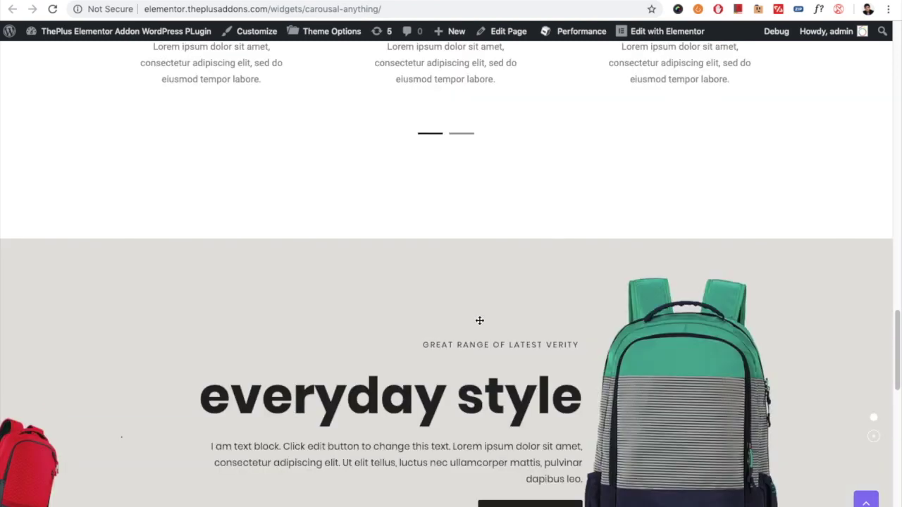
pyautogui.scroll(10, 480, 319)
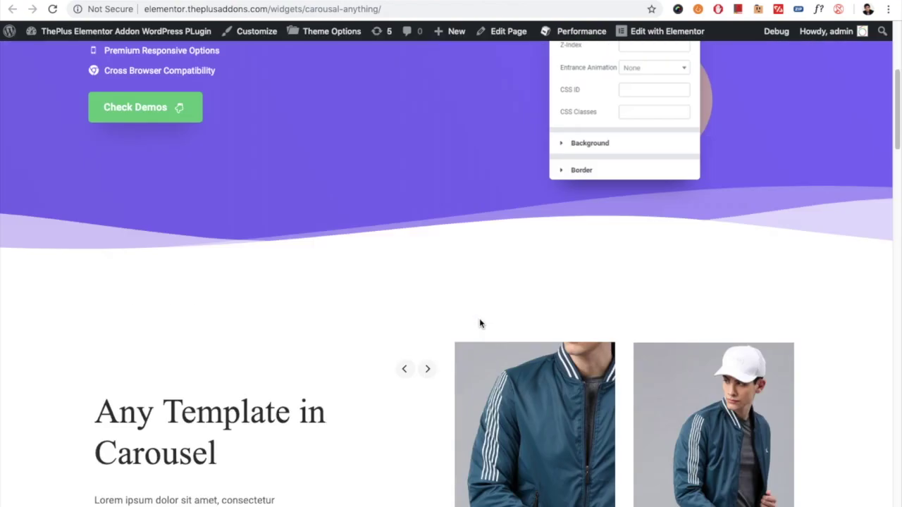
pyautogui.scroll(-8, 479, 321)
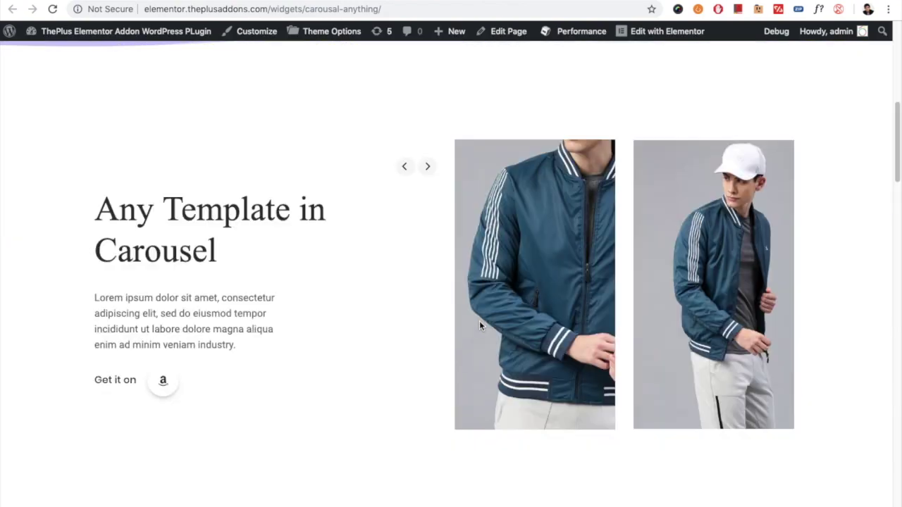
pyautogui.scroll(-5, 479, 321)
pyautogui.scroll(5, 479, 322)
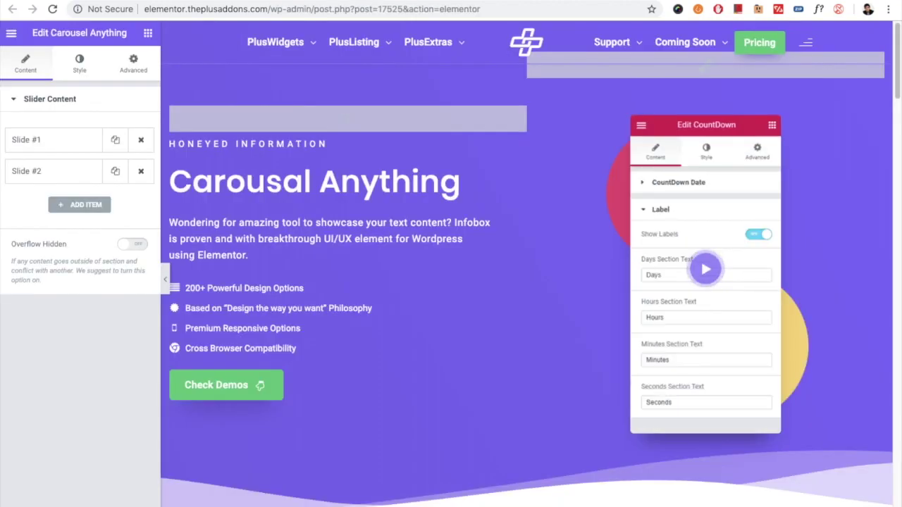
# Open Slide #1 of the full-width carousel in the Elementor editor and inspect its title and available Elementor templates
pyautogui.scroll(-7, 472, 318)
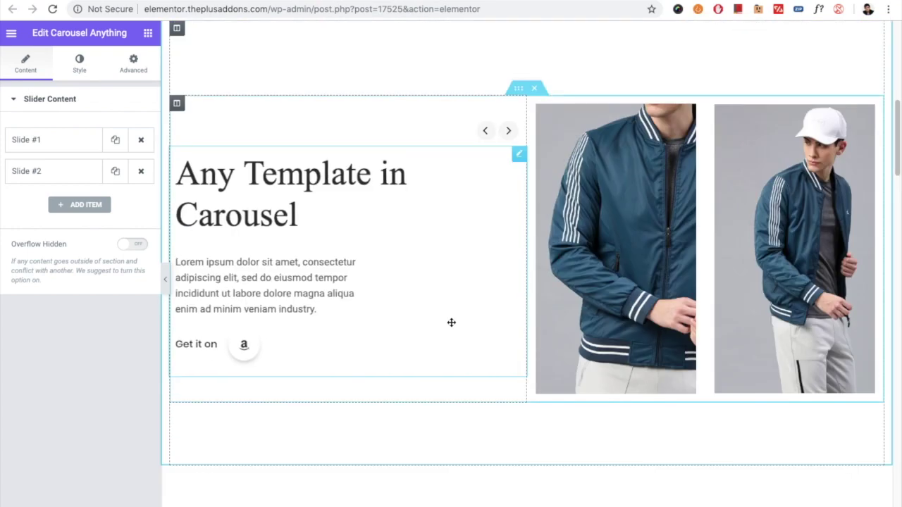
pyautogui.scroll(-5, 473, 358)
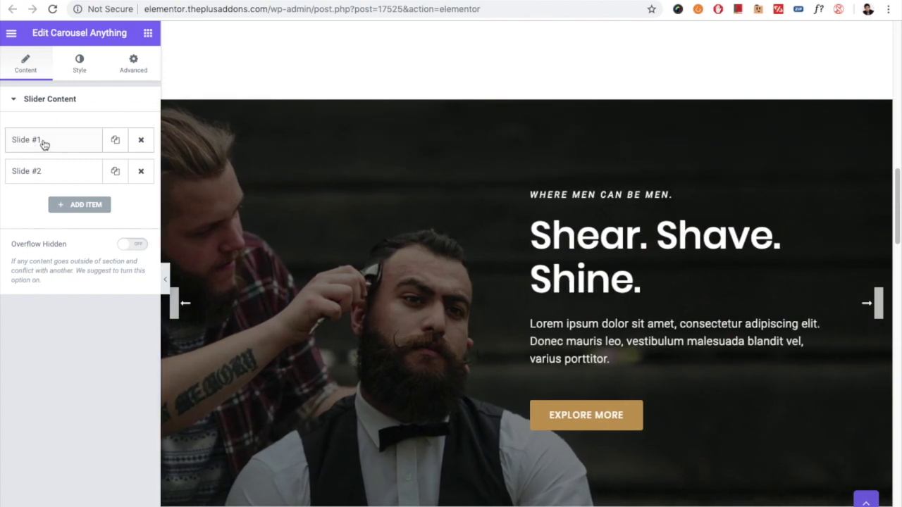
pyautogui.click(52, 143)
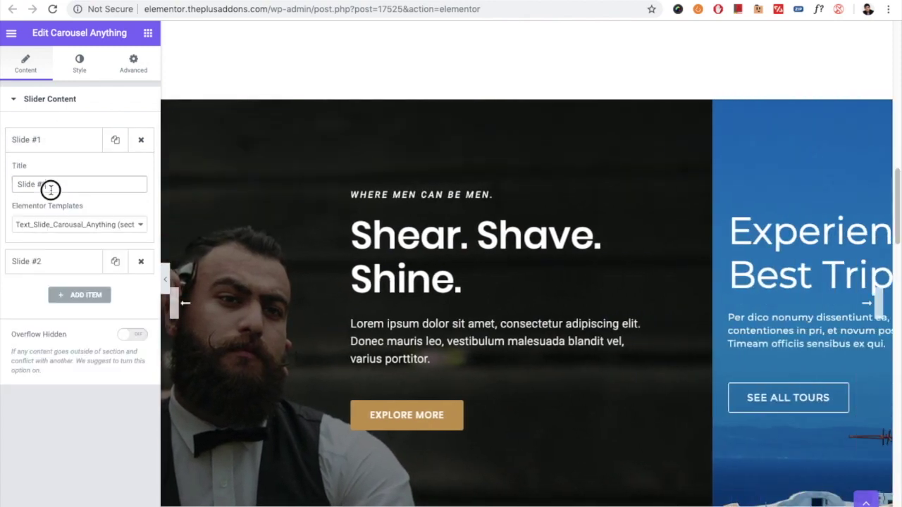
pyautogui.moveTo(50, 185); pyautogui.dragTo(9, 177)
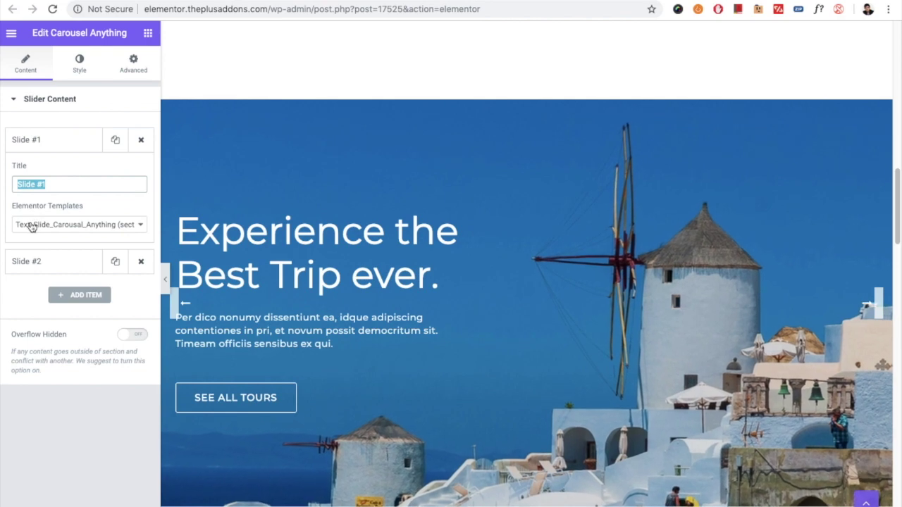
pyautogui.click(32, 224)
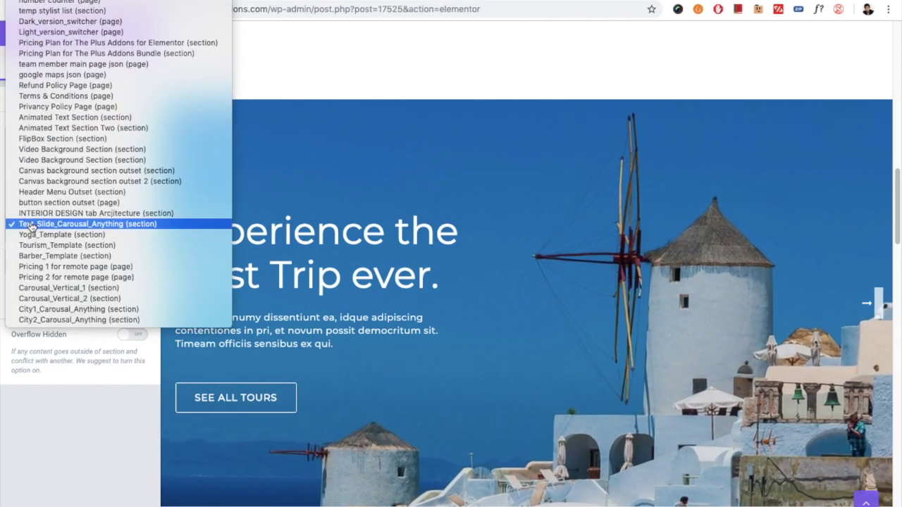
pyautogui.click(32, 224)
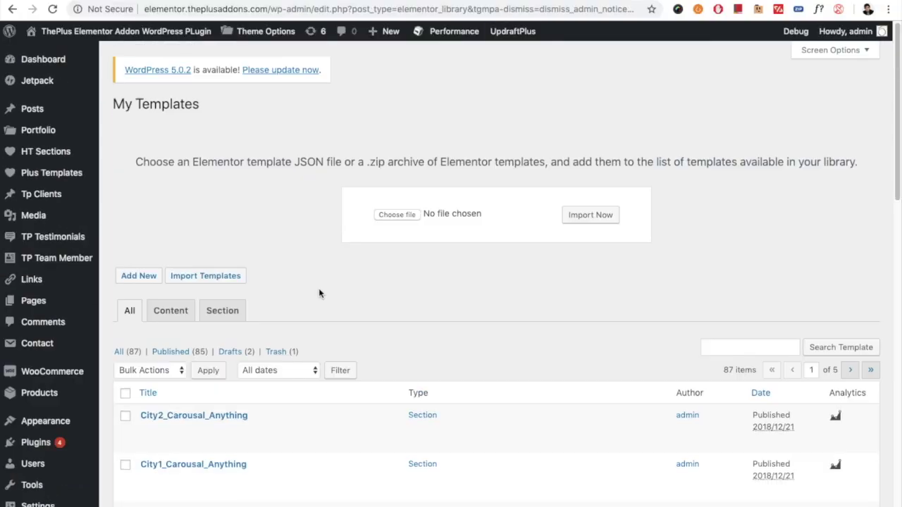
# Look through the saved page and section templates in Elementor's My Templates list
pyautogui.scroll(-5, 300, 319)
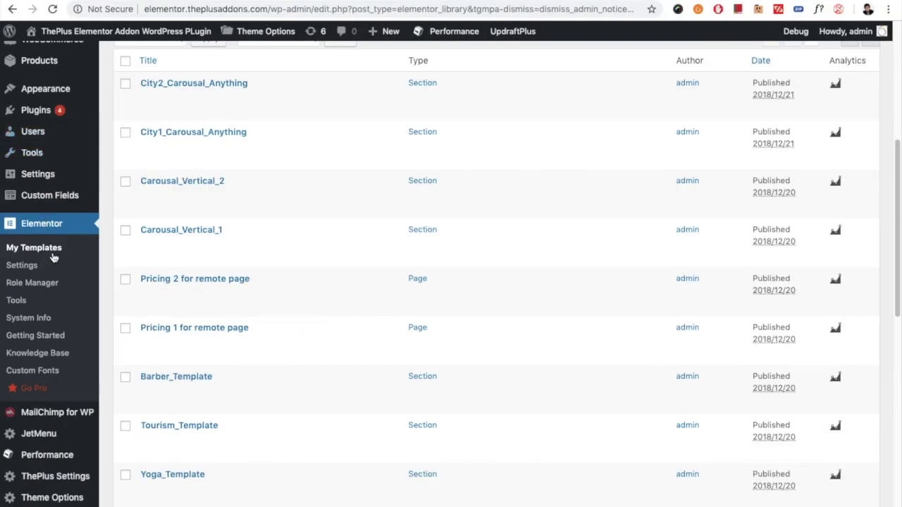
pyautogui.scroll(5, 285, 267)
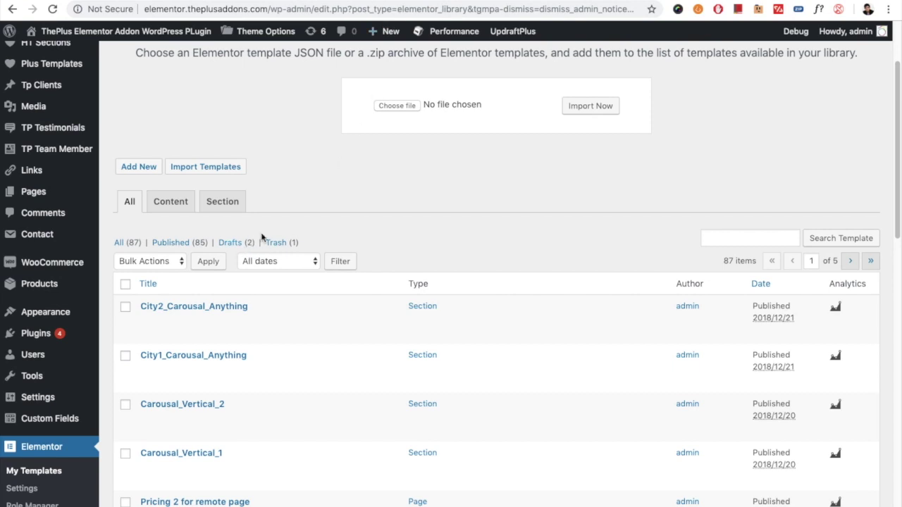
pyautogui.scroll(-5, 261, 237)
pyautogui.scroll(3, 277, 242)
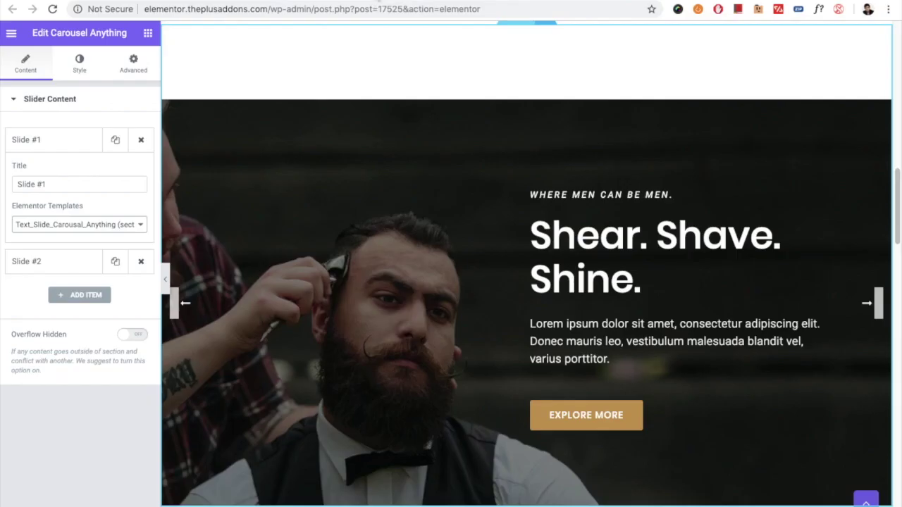
# Recheck the Elementor template choices for Slide #1 and open the settings of Slide #2
pyautogui.click(91, 225)
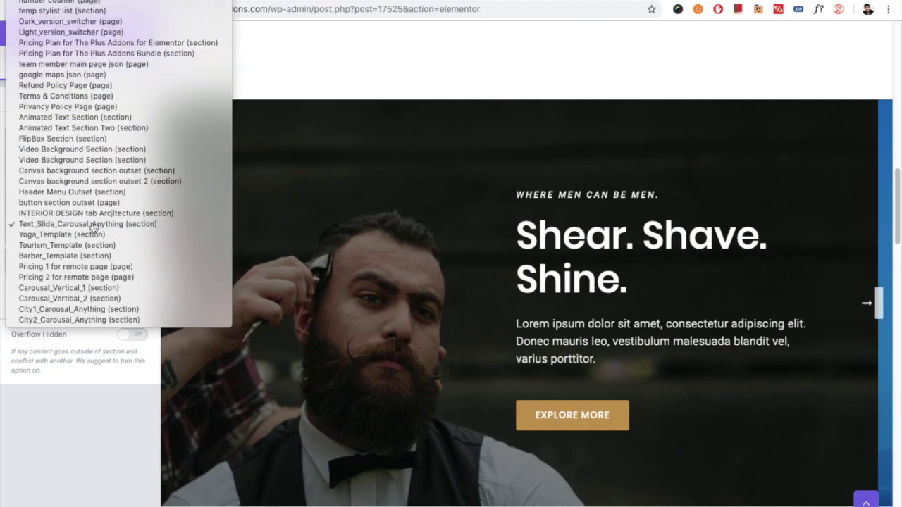
pyautogui.click(91, 225)
pyautogui.click(36, 259)
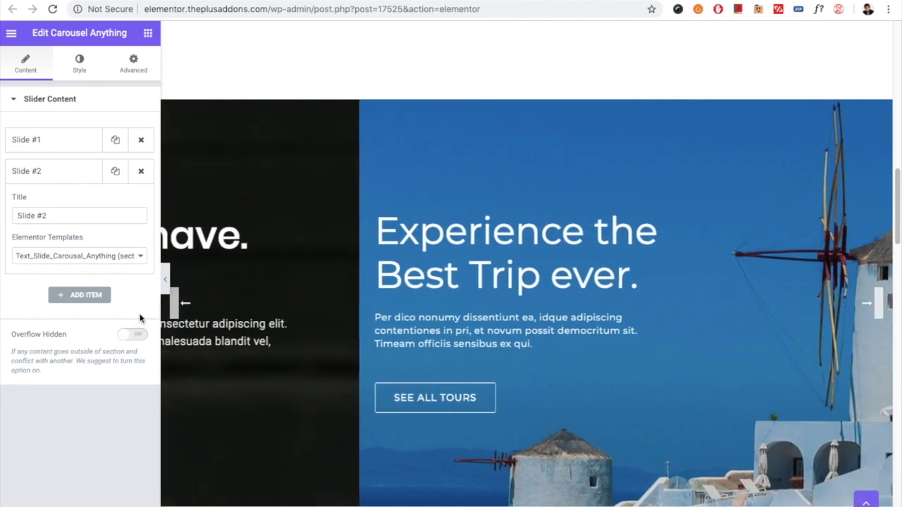
# Open the carousel's style settings and examine the Carousel Options, including the Unique Carousel ID
pyautogui.click(80, 64)
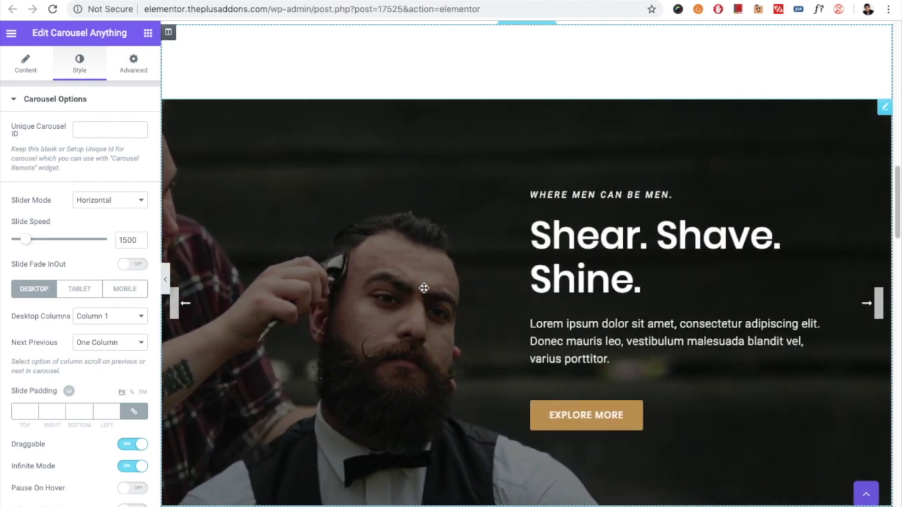
pyautogui.scroll(1, 458, 233)
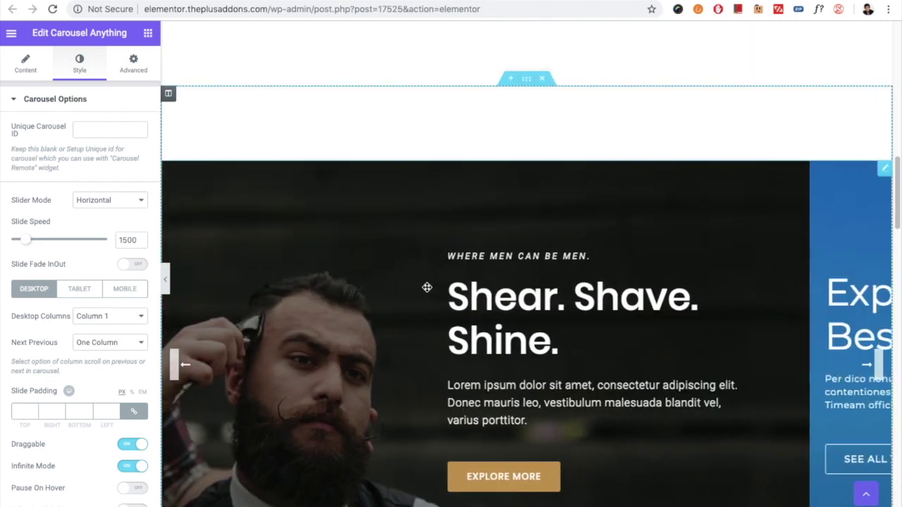
pyautogui.scroll(-2, 409, 303)
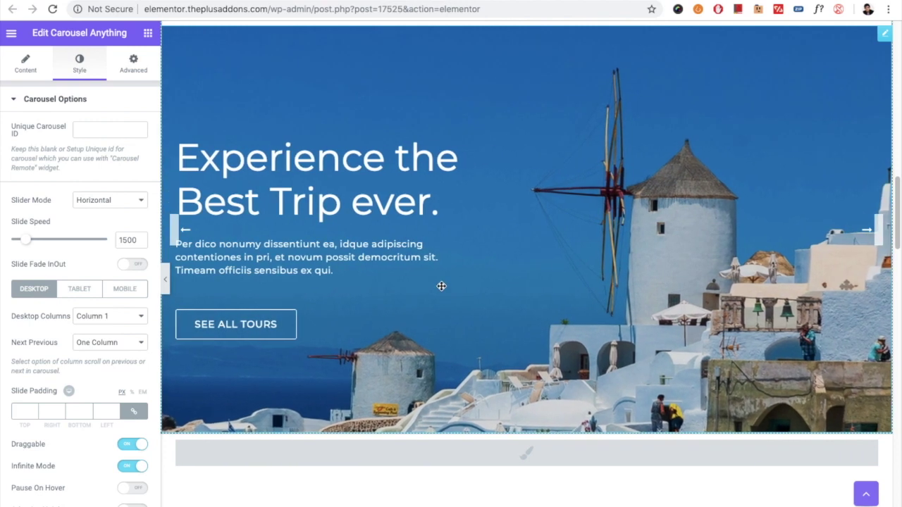
pyautogui.scroll(1, 479, 148)
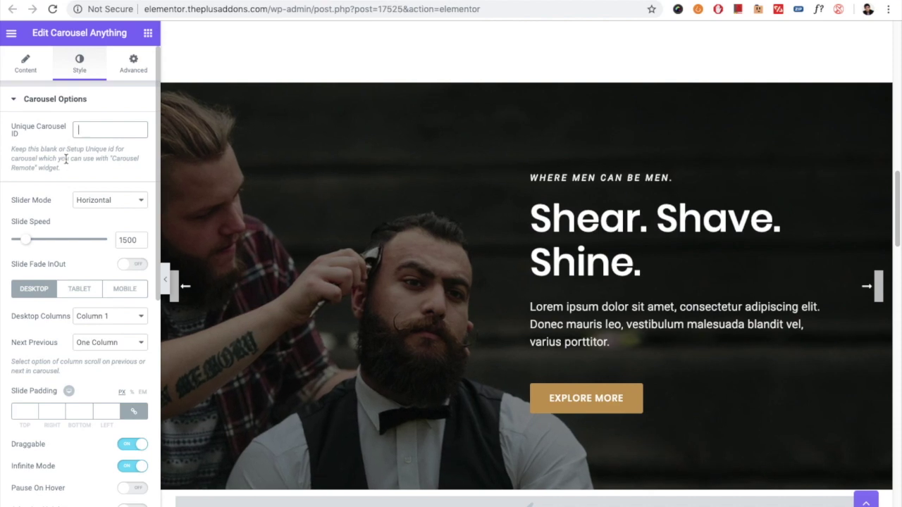
pyautogui.scroll(-2, 67, 156)
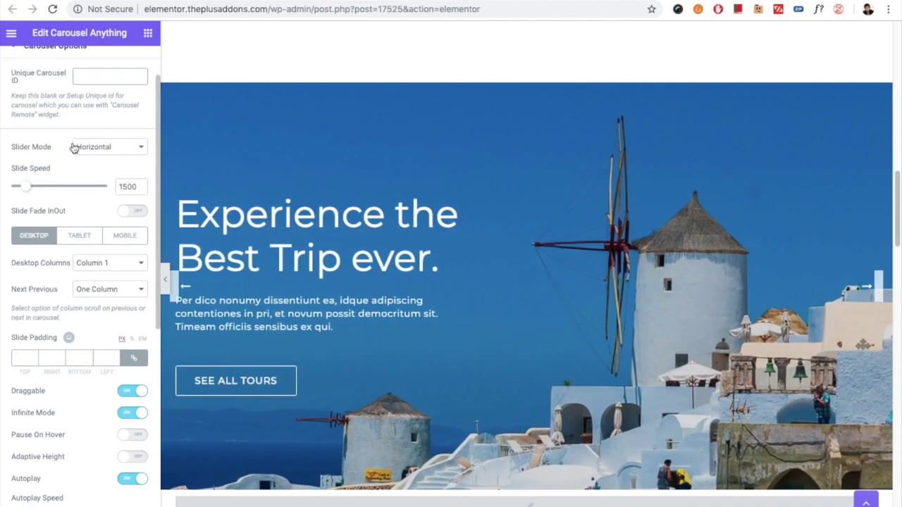
# Try the Vertical slider mode on the carousel, restore Horizontal, and recheck the available slider modes
pyautogui.click(91, 146)
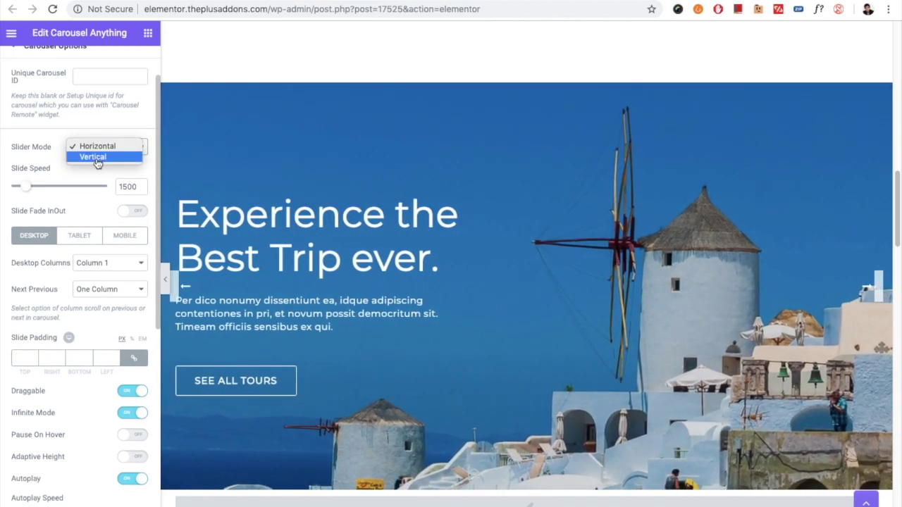
pyautogui.click(97, 156)
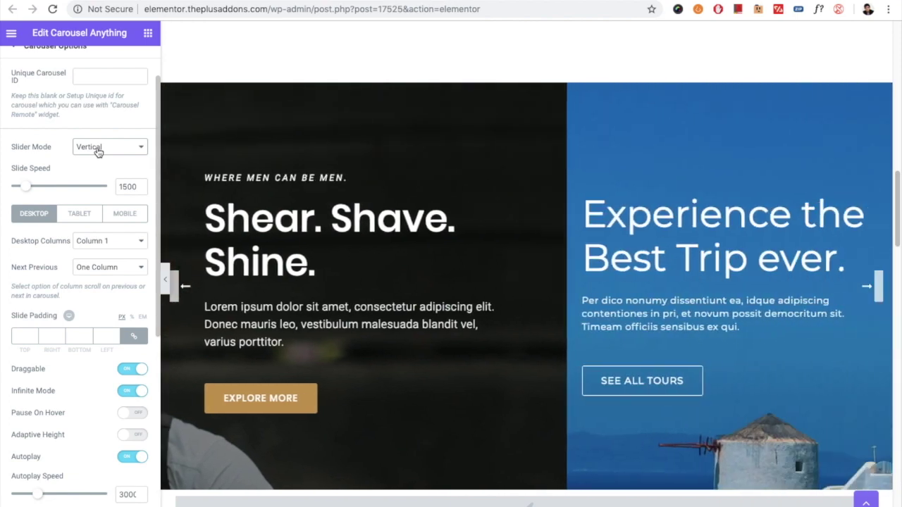
pyautogui.click(99, 153)
pyautogui.click(98, 135)
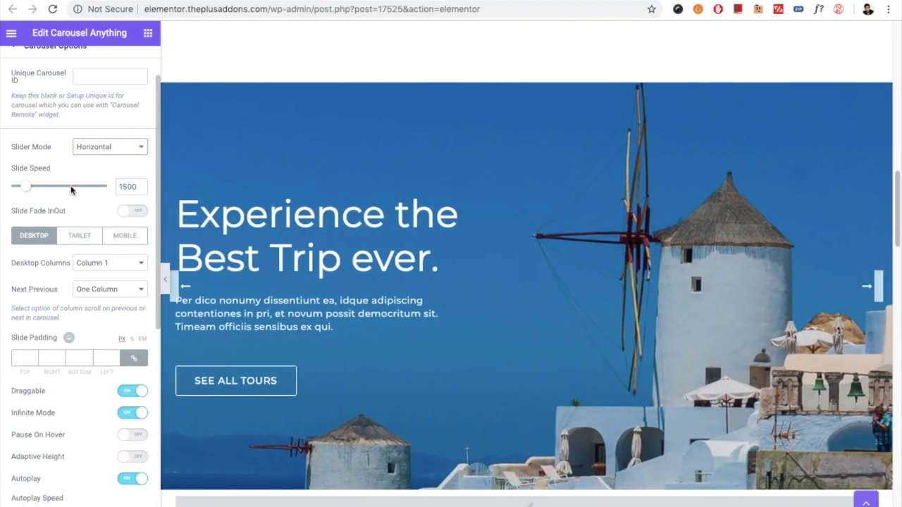
pyautogui.click(98, 146)
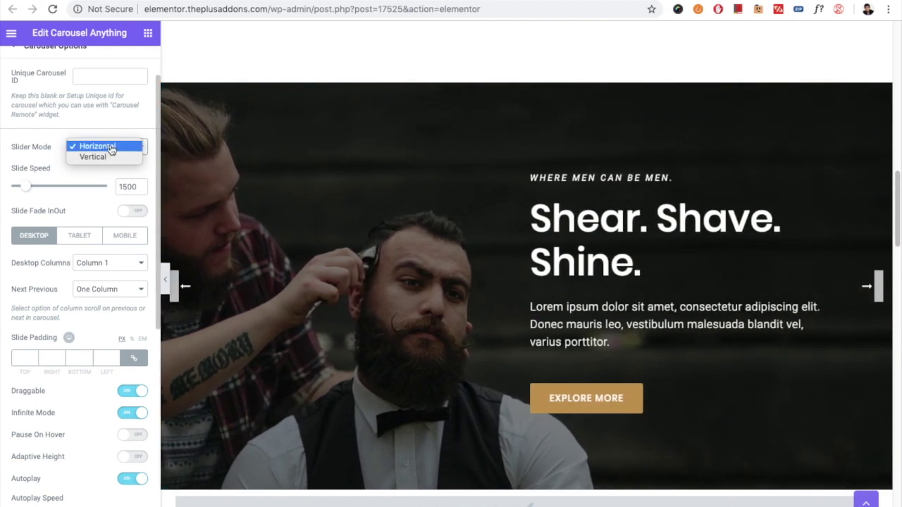
pyautogui.click(108, 148)
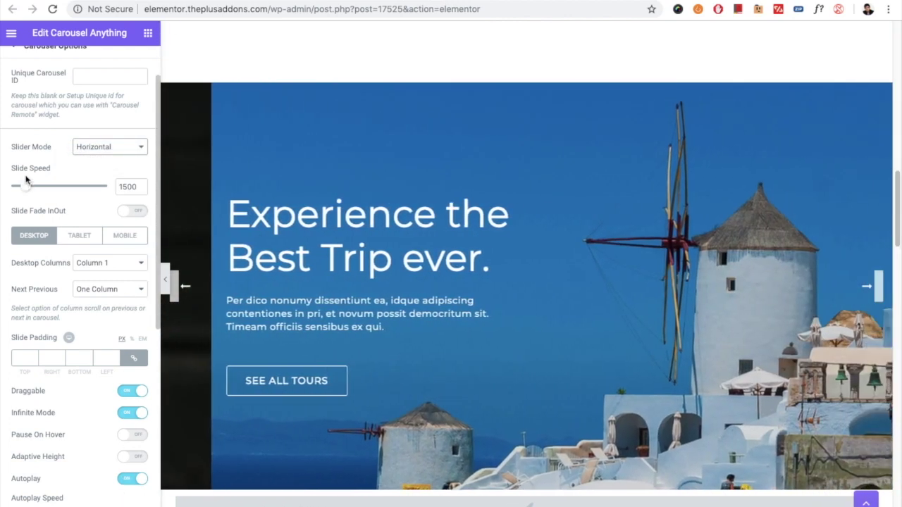
# Examine the slide speed and fade options, inspect the tablet and mobile column settings, and return to the desktop settings
pyautogui.scroll(-1, 58, 211)
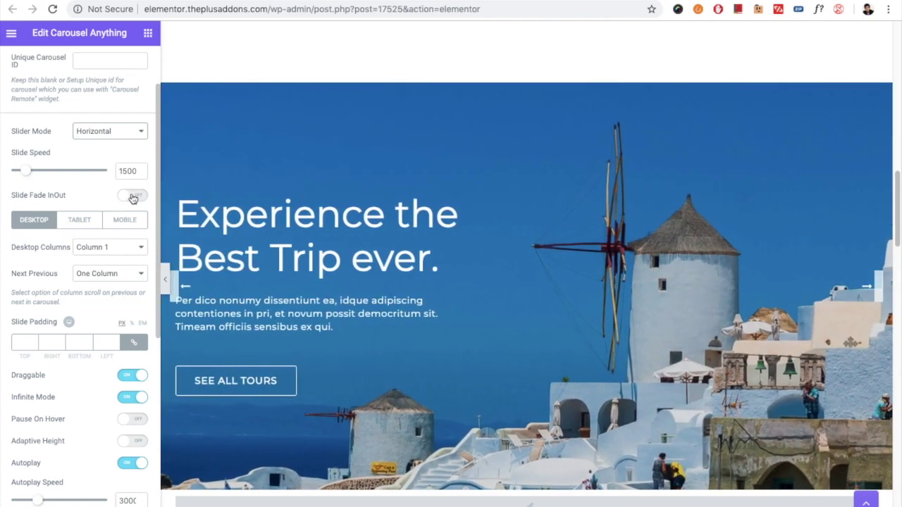
pyautogui.scroll(-1, 106, 219)
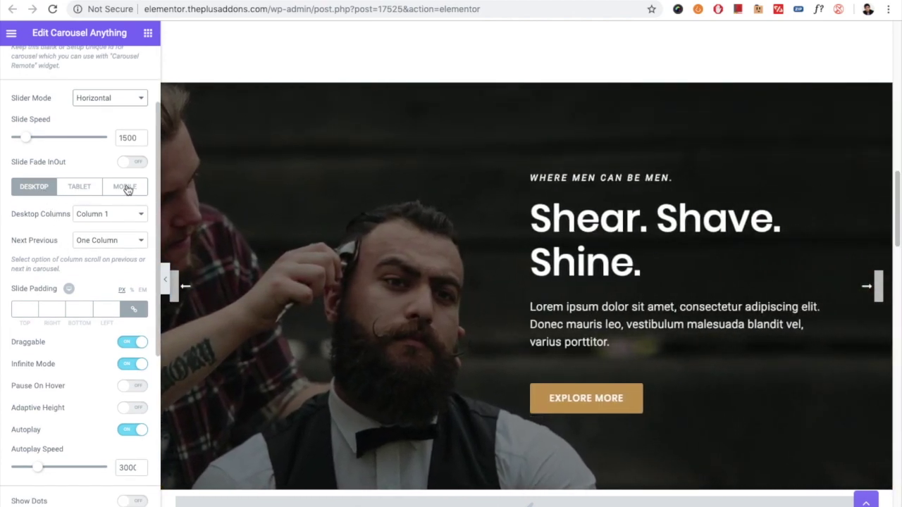
pyautogui.click(80, 195)
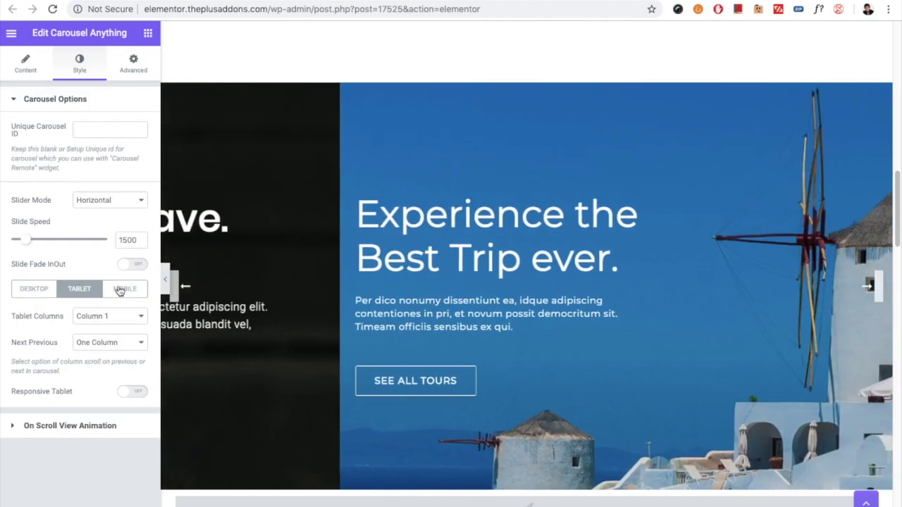
pyautogui.click(125, 289)
pyautogui.click(21, 295)
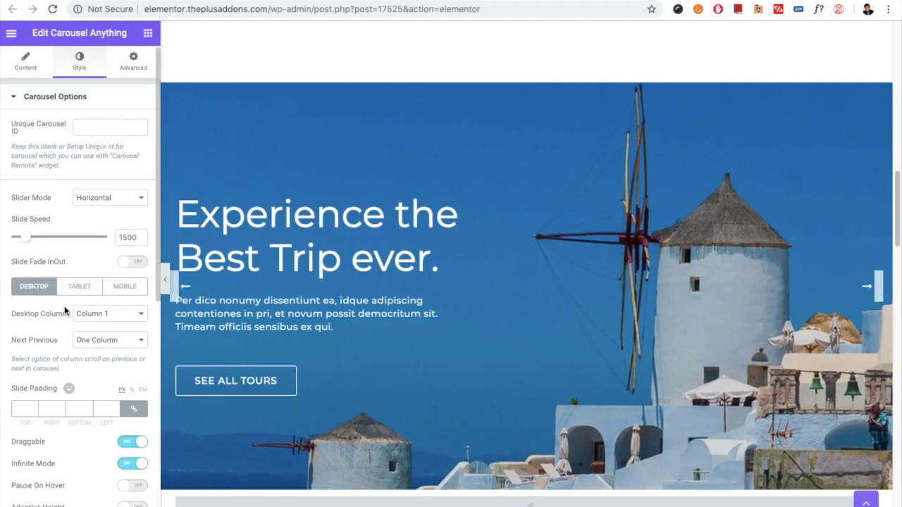
# Inspect the available Desktop Columns choices for the carousel, keeping Column 1
pyautogui.scroll(-2, 75, 300)
pyautogui.scroll(-2, 75, 300)
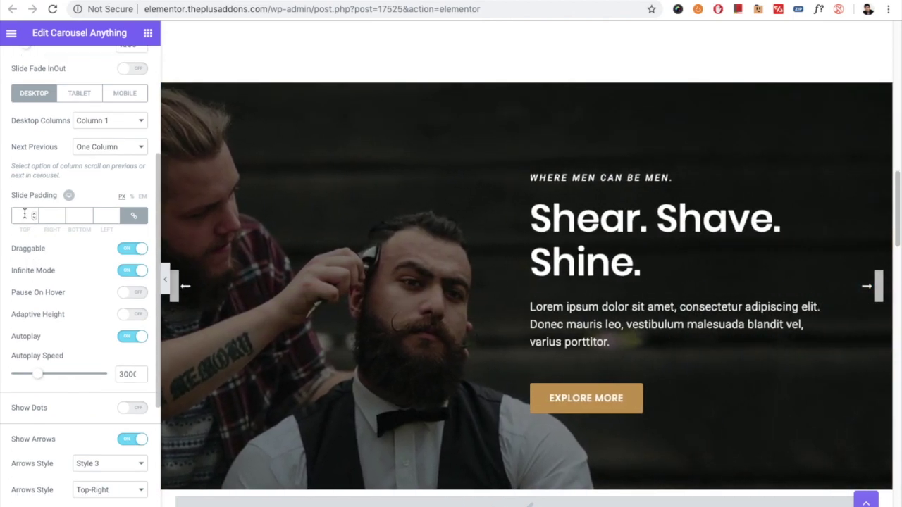
pyautogui.click(92, 121)
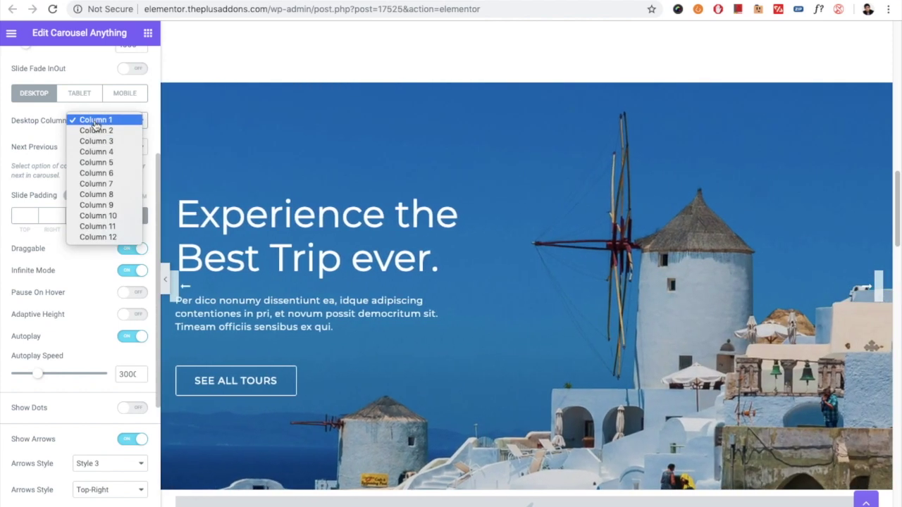
pyautogui.click(94, 120)
# Examine the carousel's Draggable, Infinite Mode, Pause On Hover, Adaptive Height and Autoplay settings
pyautogui.scroll(-1, 60, 234)
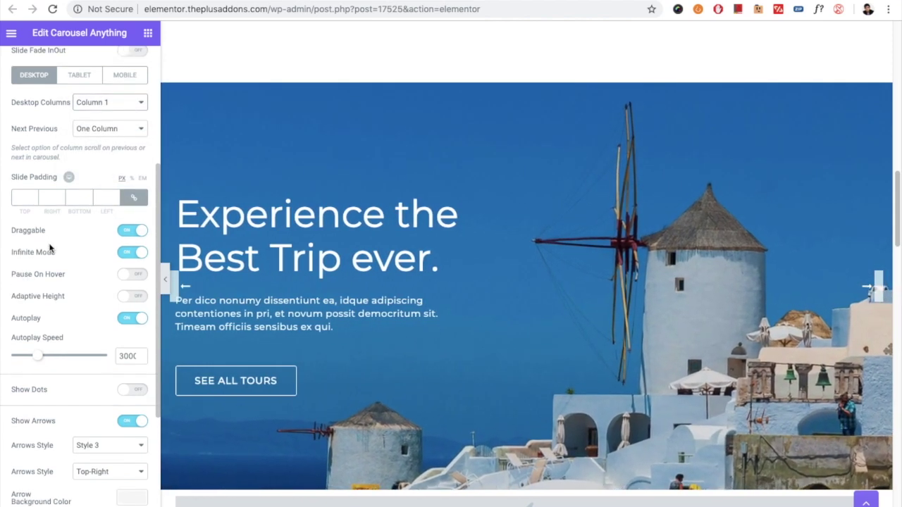
pyautogui.scroll(-1, 130, 250)
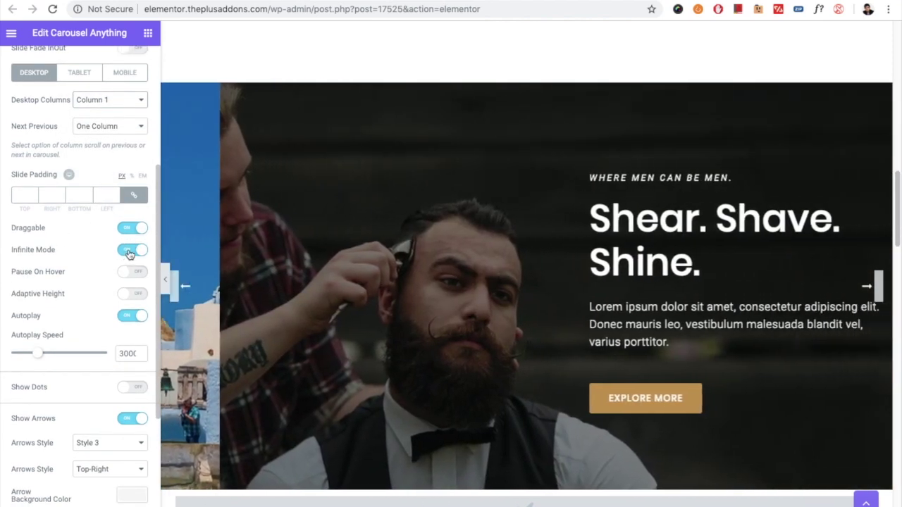
pyautogui.scroll(-1, 75, 283)
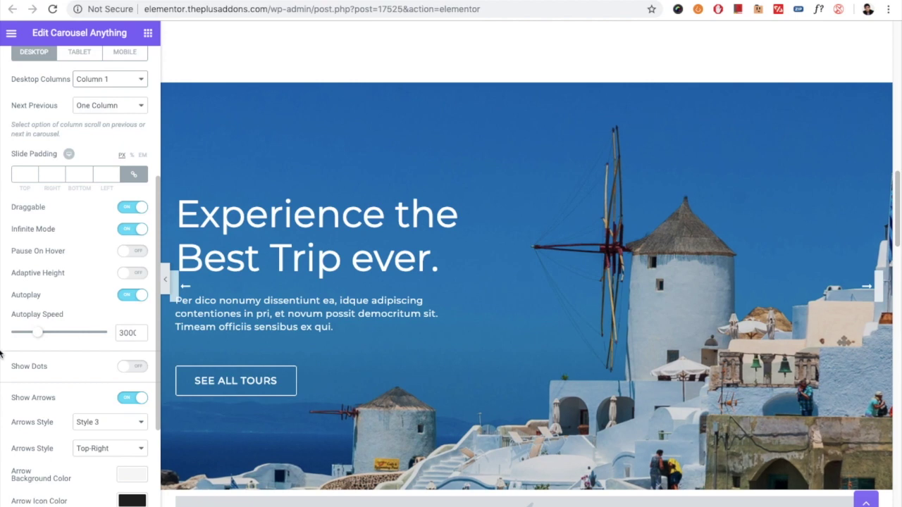
# Turn on Show Dots for the carousel and look through the dots styles, keeping Style 1
pyautogui.scroll(-3, 78, 346)
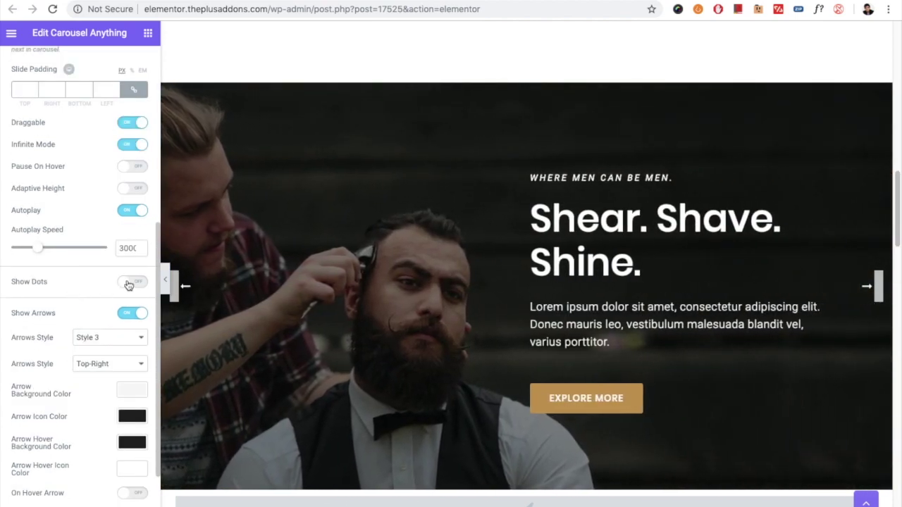
pyautogui.click(129, 284)
pyautogui.scroll(-1, 81, 313)
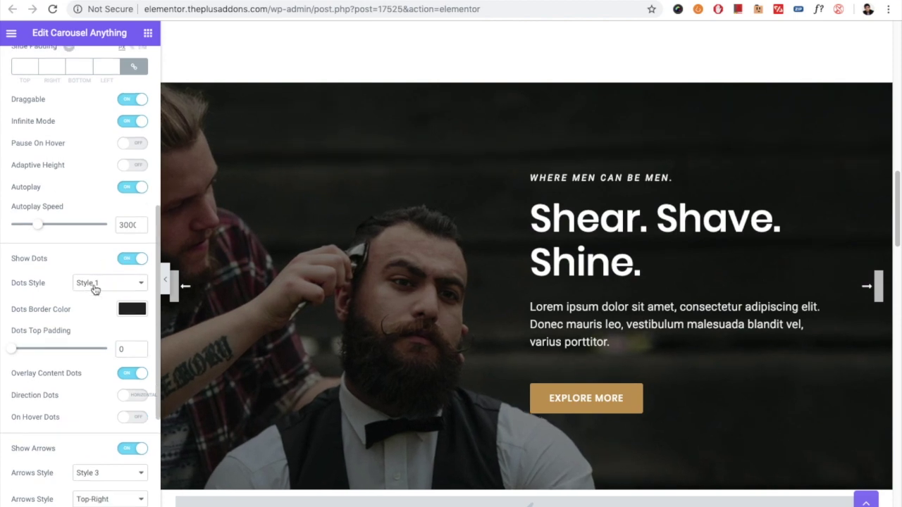
pyautogui.click(95, 287)
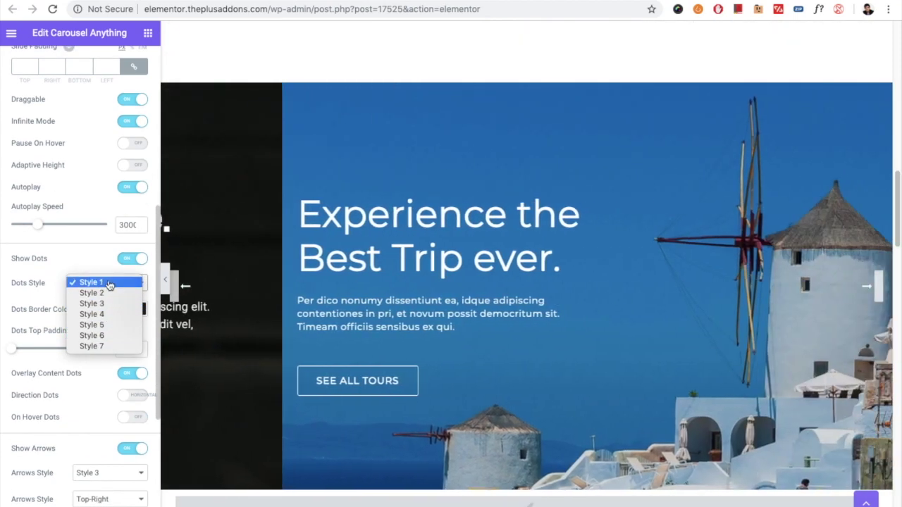
pyautogui.click(109, 283)
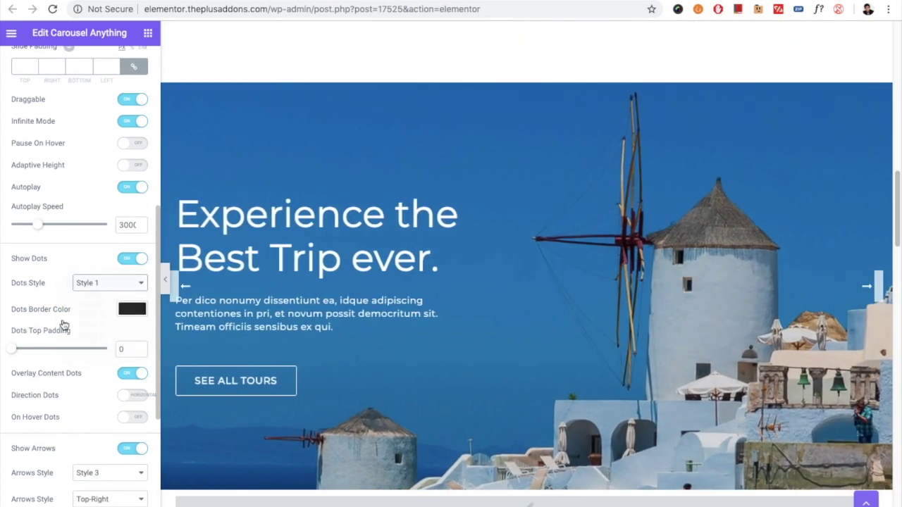
# Try Style 4 for the carousel dots and switch the dots back to Style 1
pyautogui.scroll(-1, 74, 324)
pyautogui.click(81, 261)
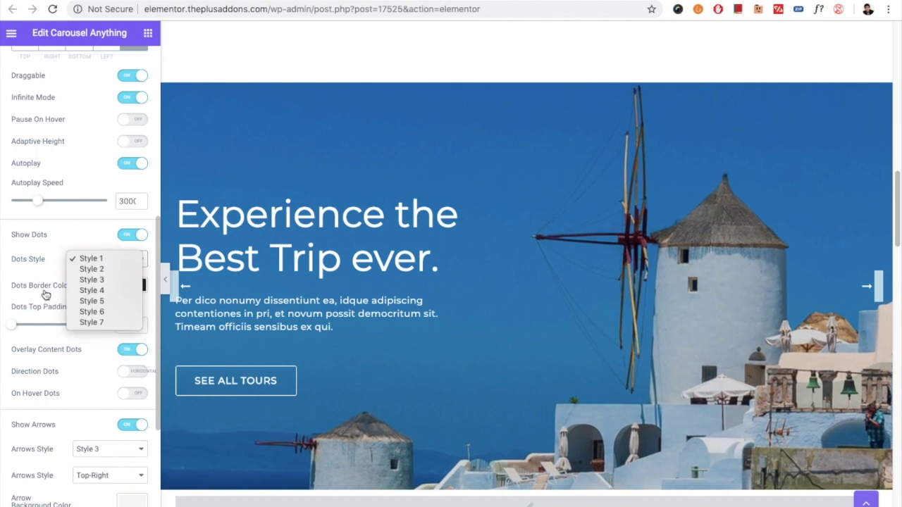
pyautogui.click(97, 290)
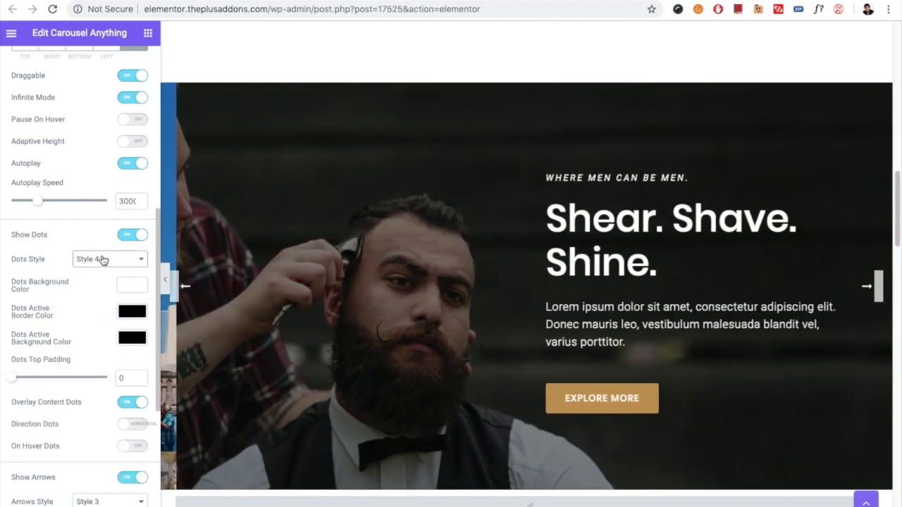
pyautogui.click(101, 259)
pyautogui.click(90, 226)
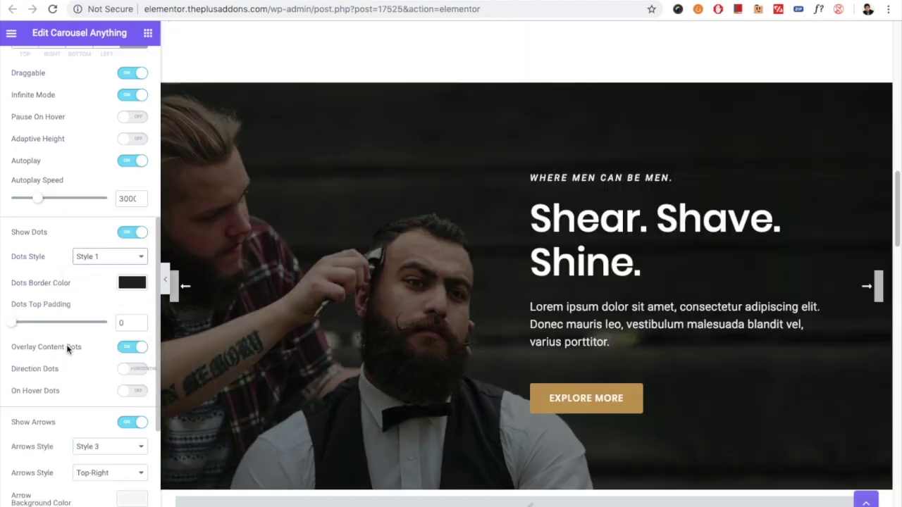
# Examine the Dots Top Padding, Overlay Content Dots and Direction Dots settings against the carousel preview
pyautogui.scroll(-1, 67, 345)
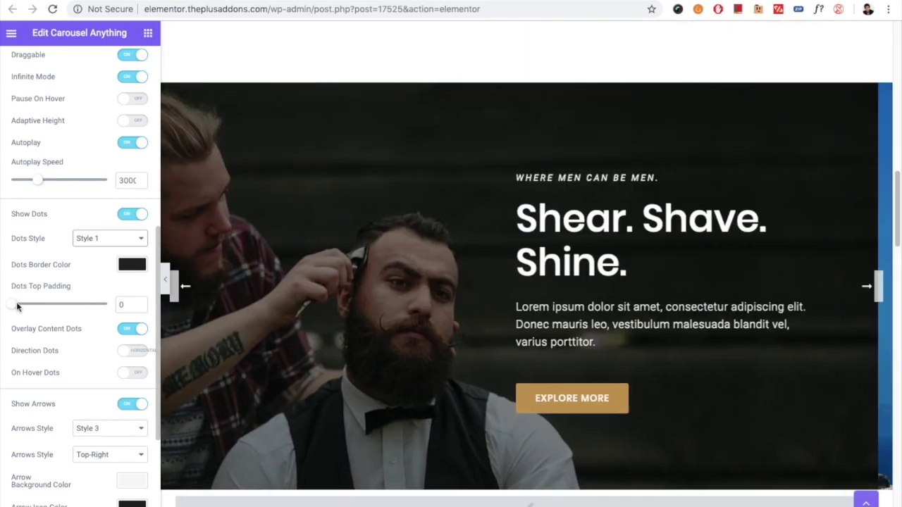
pyautogui.scroll(-1, 38, 310)
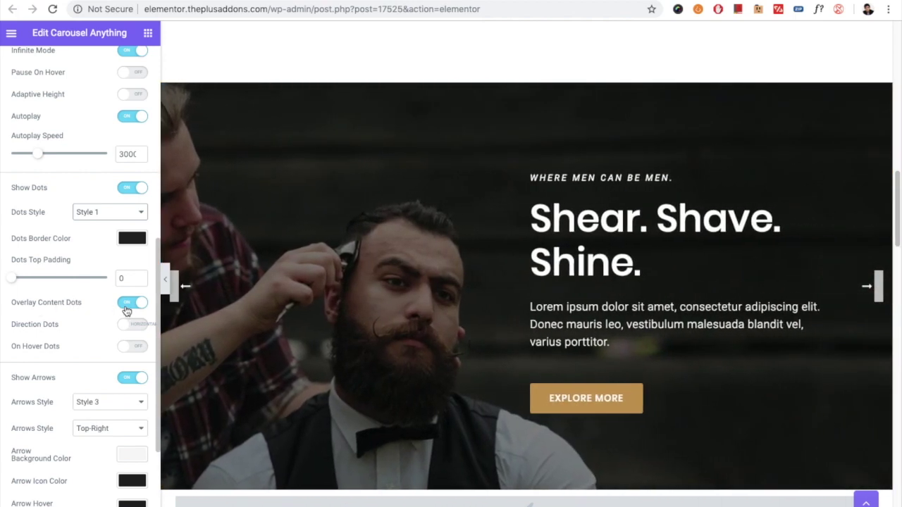
pyautogui.scroll(-1, 106, 308)
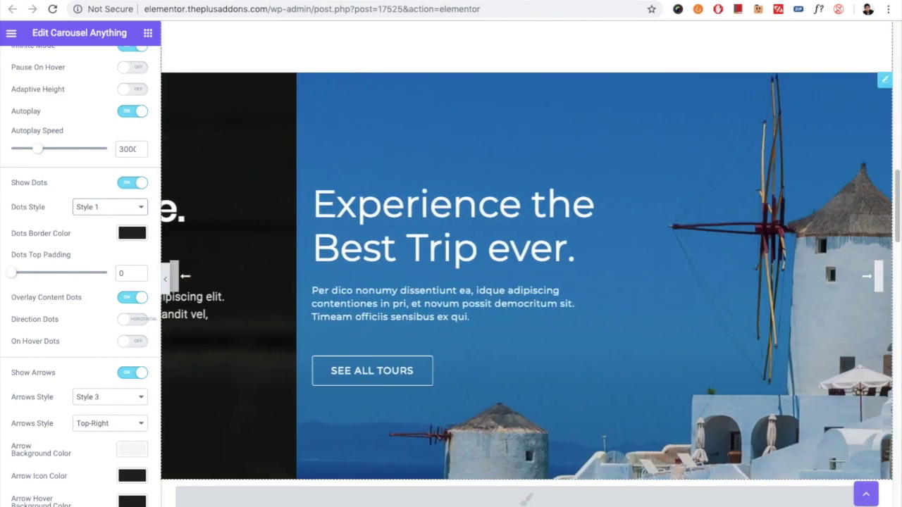
pyautogui.scroll(-1, 443, 397)
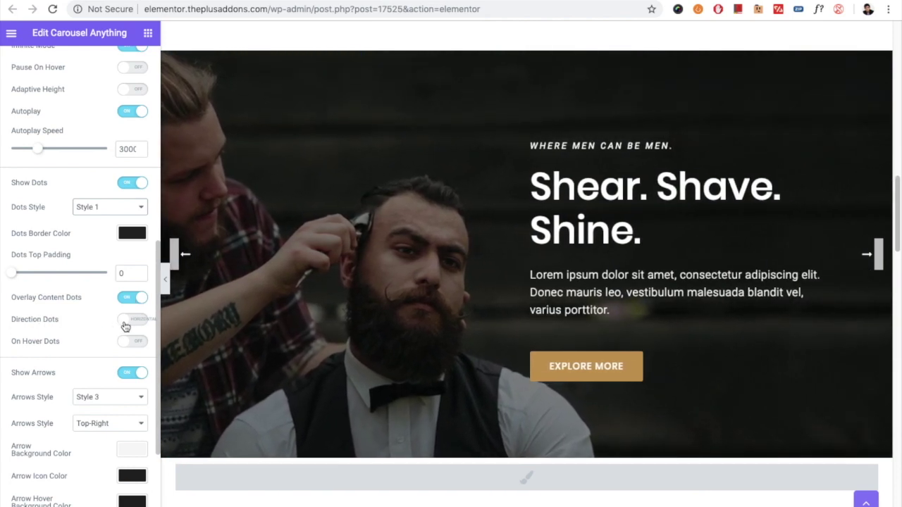
# Recheck the Slider Mode, try the vertical direction for the dots, and set them back to horizontal
pyautogui.scroll(10, 90, 285)
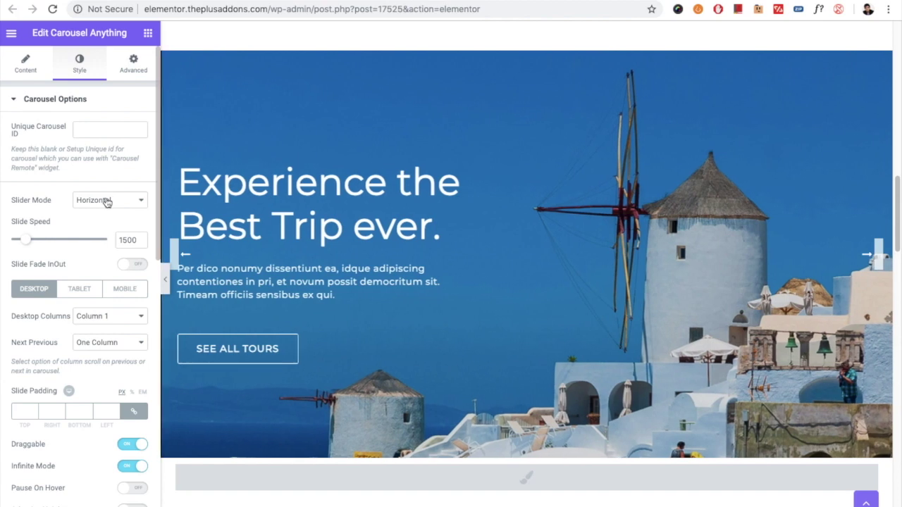
pyautogui.click(101, 201)
pyautogui.scroll(-6, 90, 337)
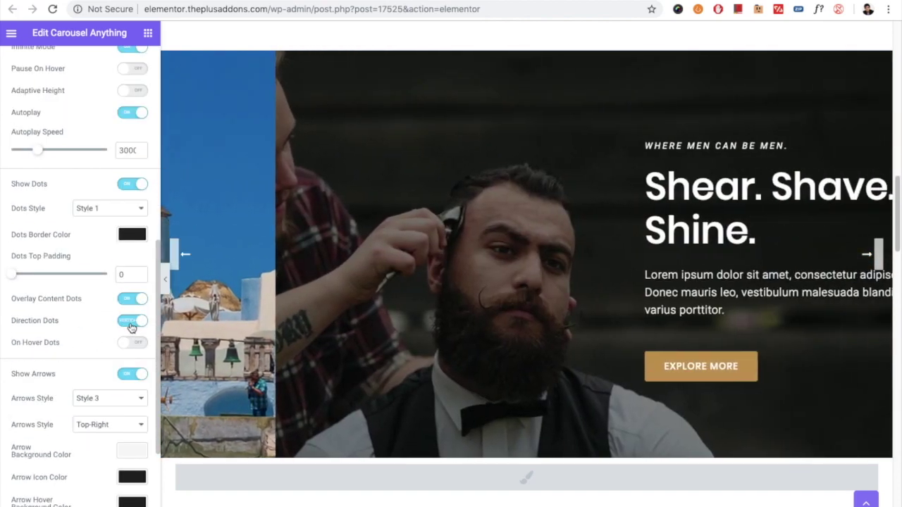
pyautogui.scroll(-1, 90, 354)
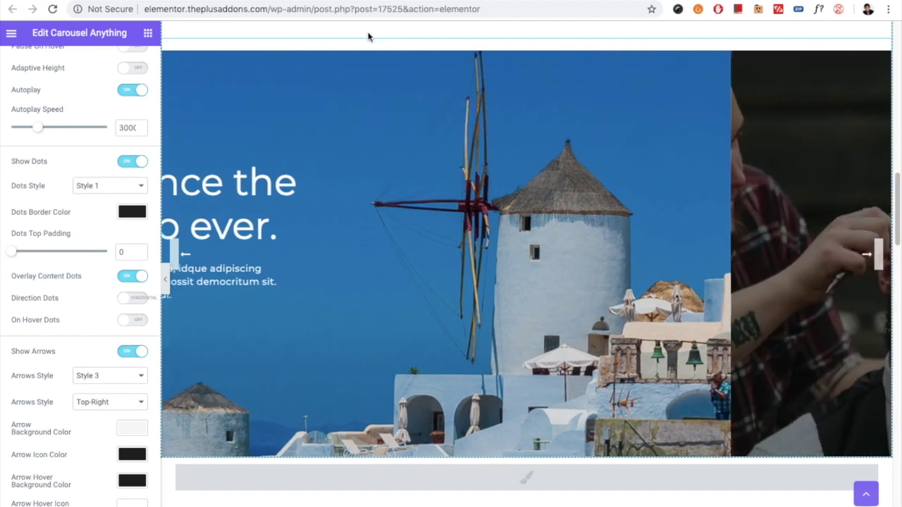
# Inspect the carousel's arrow styles and arrow positions, keeping Style 3 and Top-Right
pyautogui.scroll(-3, 56, 382)
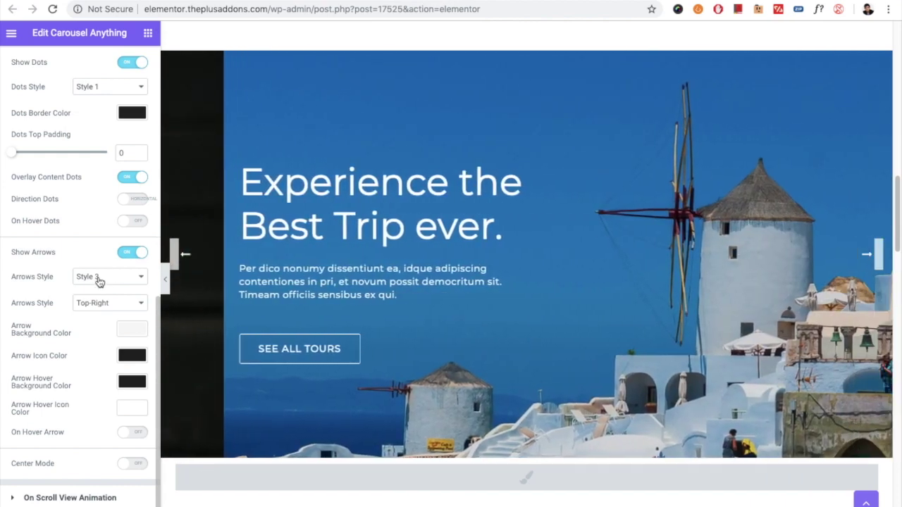
pyautogui.click(99, 279)
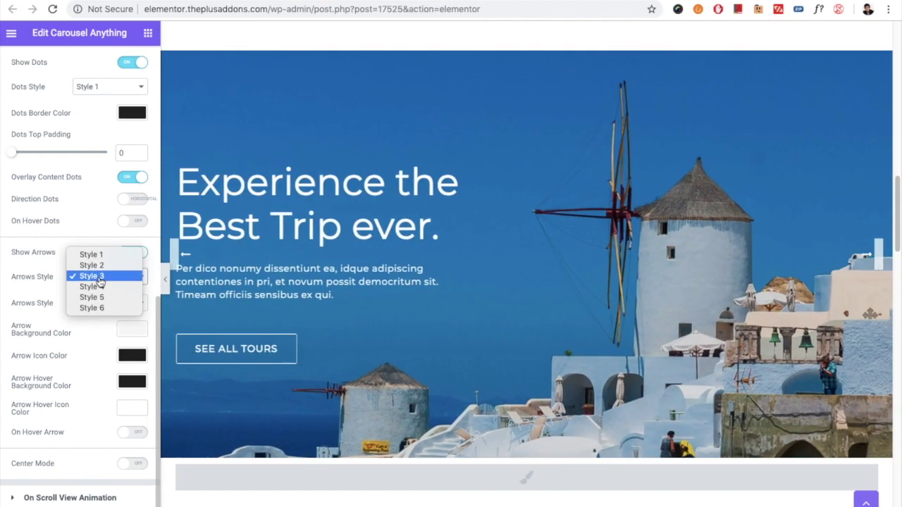
pyautogui.click(99, 278)
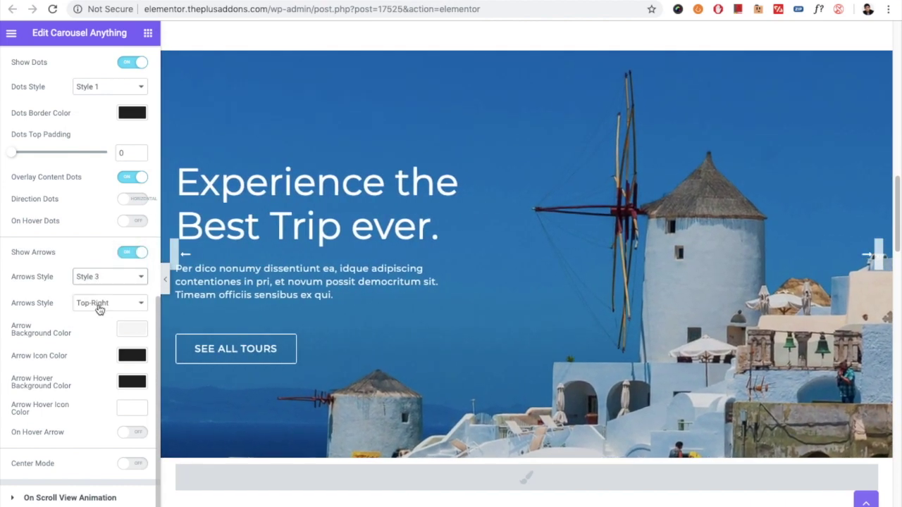
pyautogui.click(99, 305)
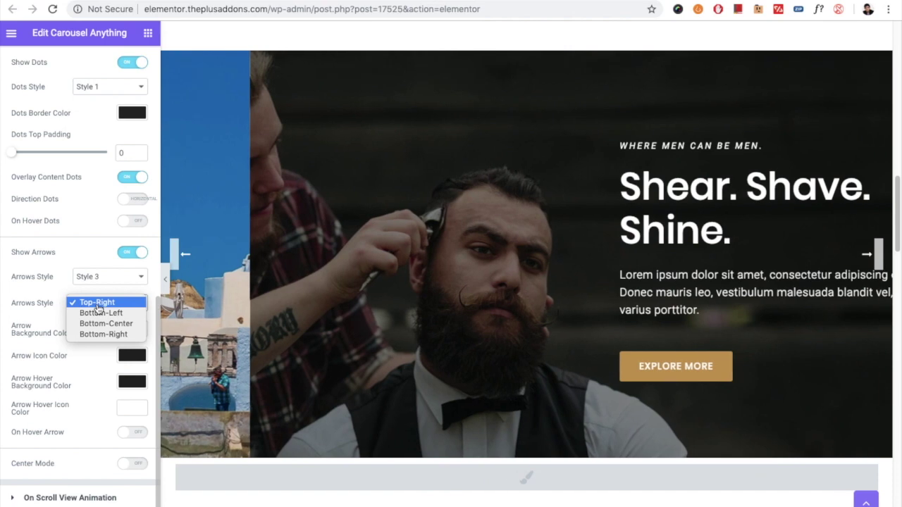
pyautogui.click(97, 303)
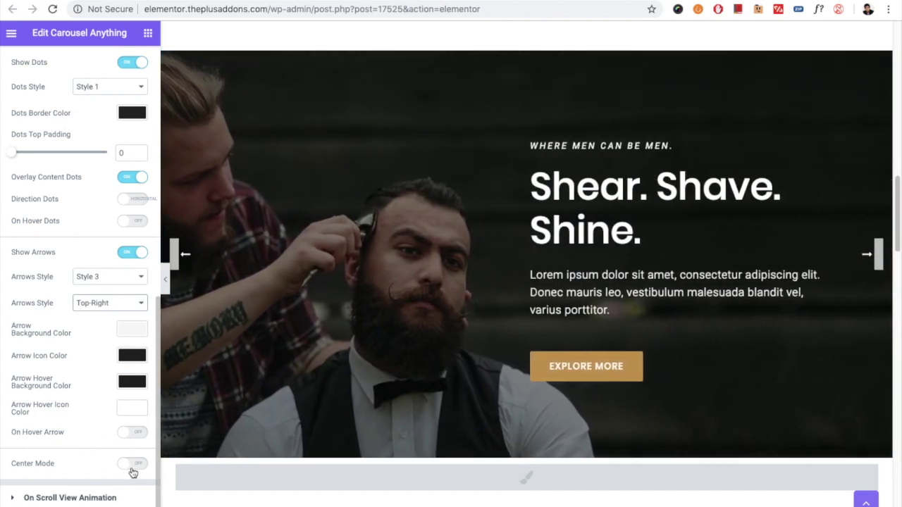
# Turn on Center Mode for the carousel and inspect the Center Slide Effects, keeping none
pyautogui.click(132, 467)
pyautogui.scroll(-1, 74, 425)
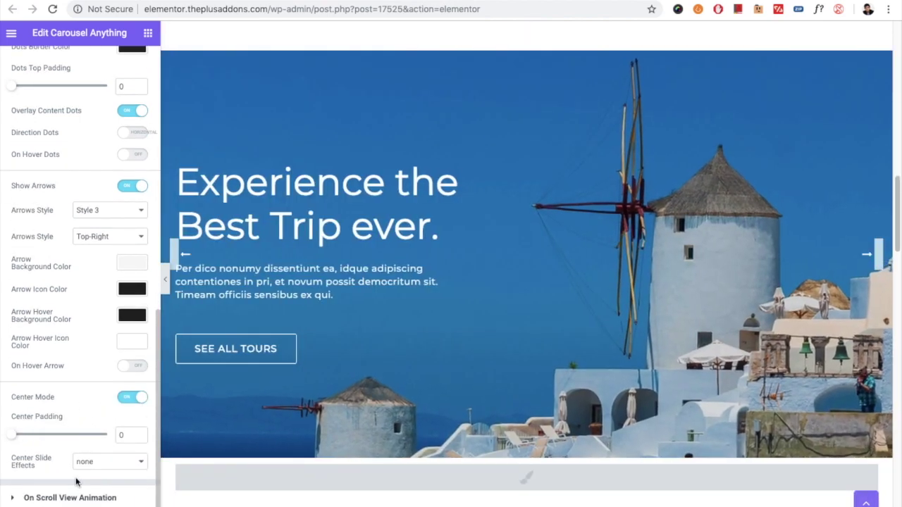
pyautogui.click(88, 462)
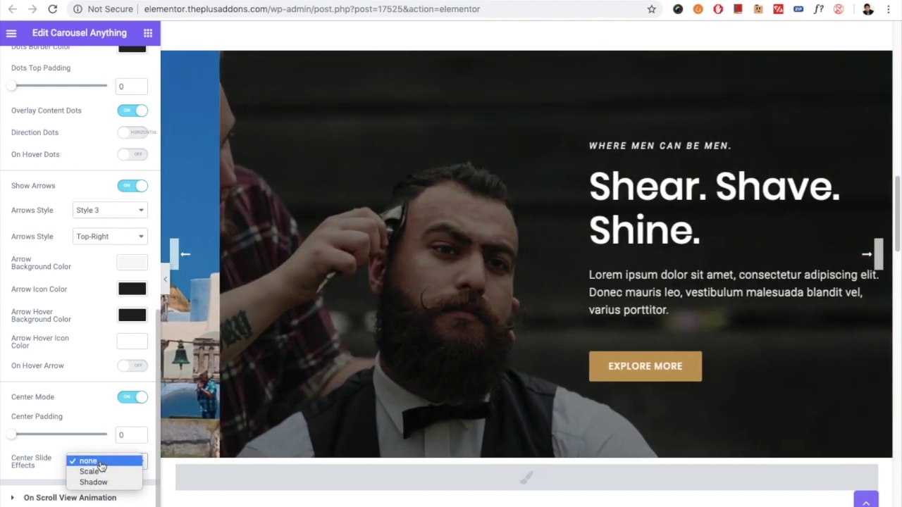
pyautogui.click(99, 465)
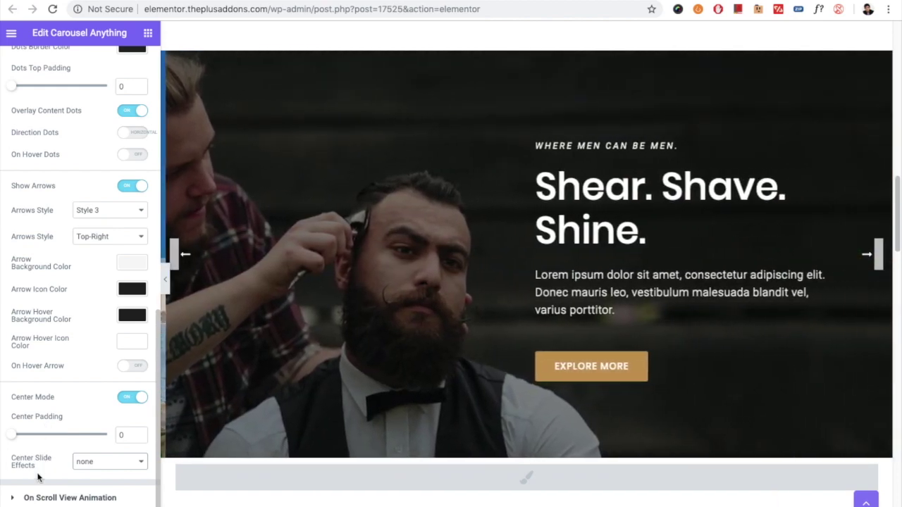
# Inspect the On Scroll View Animation effects, keep No-animation, and return to the Carousel Options
pyautogui.click(42, 496)
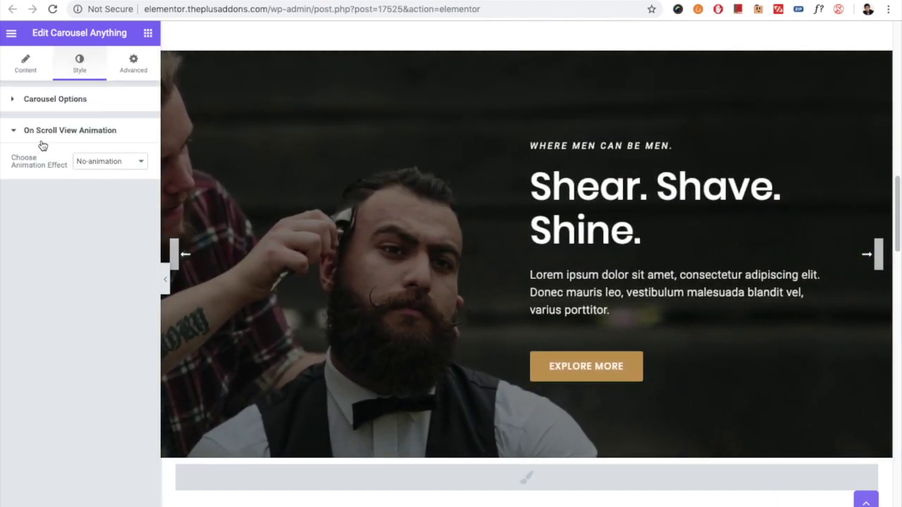
pyautogui.click(107, 161)
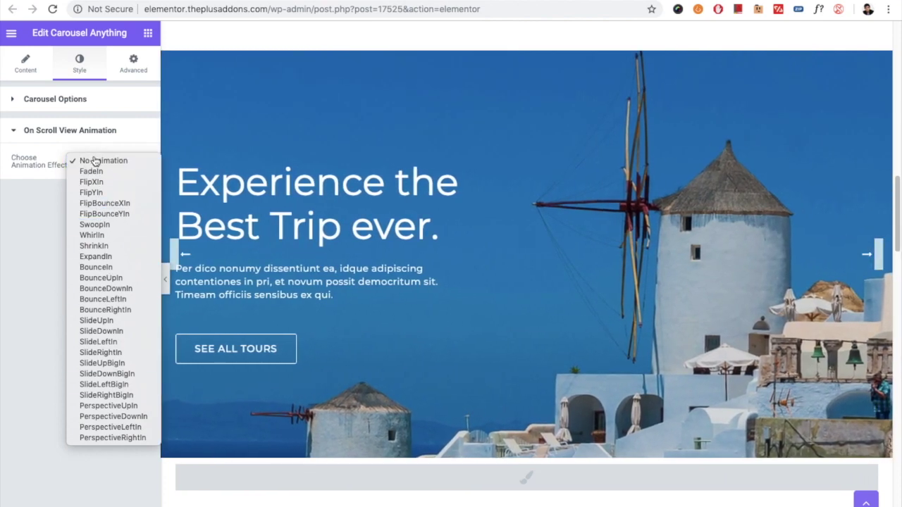
pyautogui.click(95, 162)
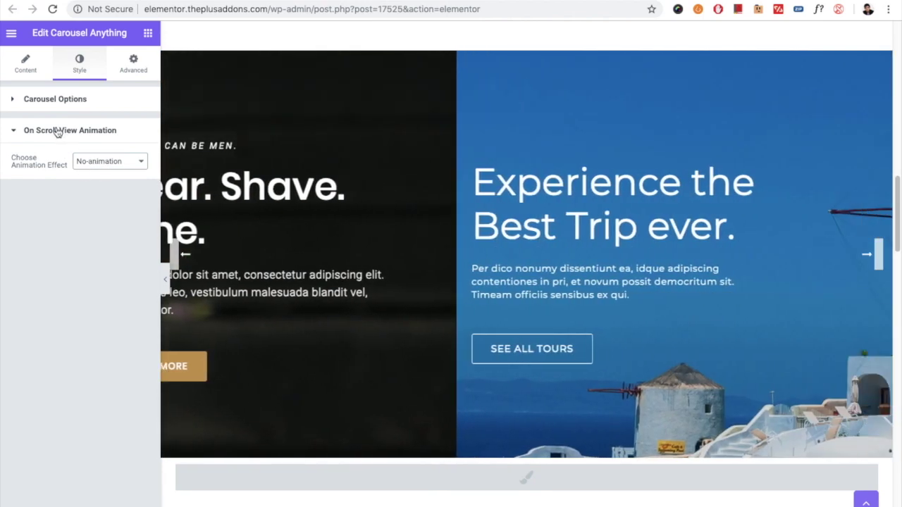
pyautogui.click(56, 130)
pyautogui.click(49, 98)
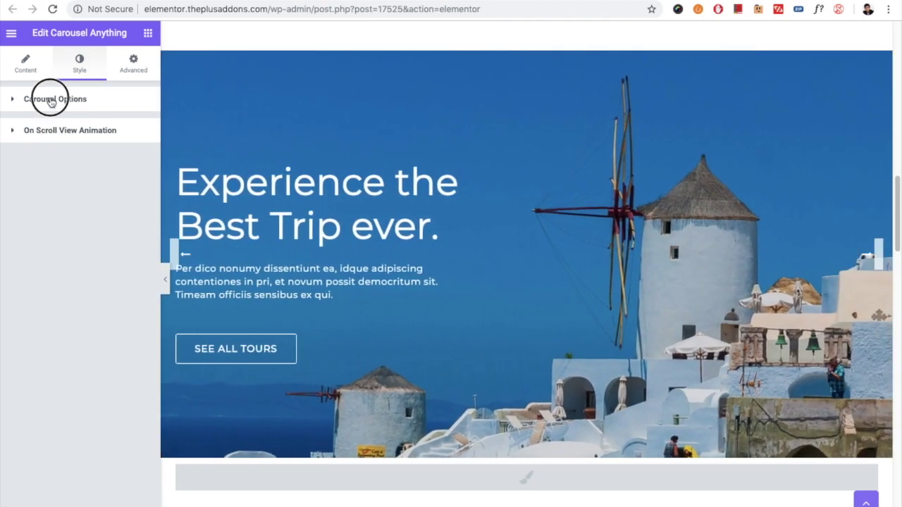